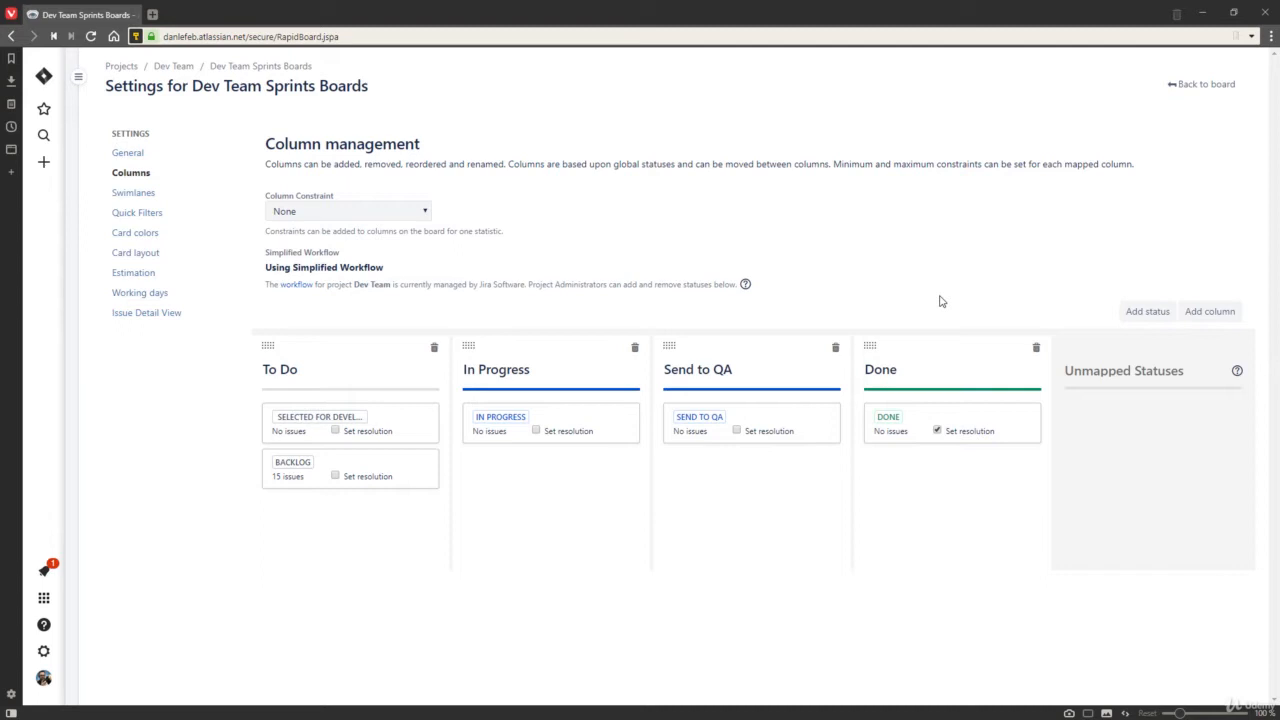
Delete the Send to QA column from the Dev Team Sprints Boards column configuration.
left_click(836, 348)
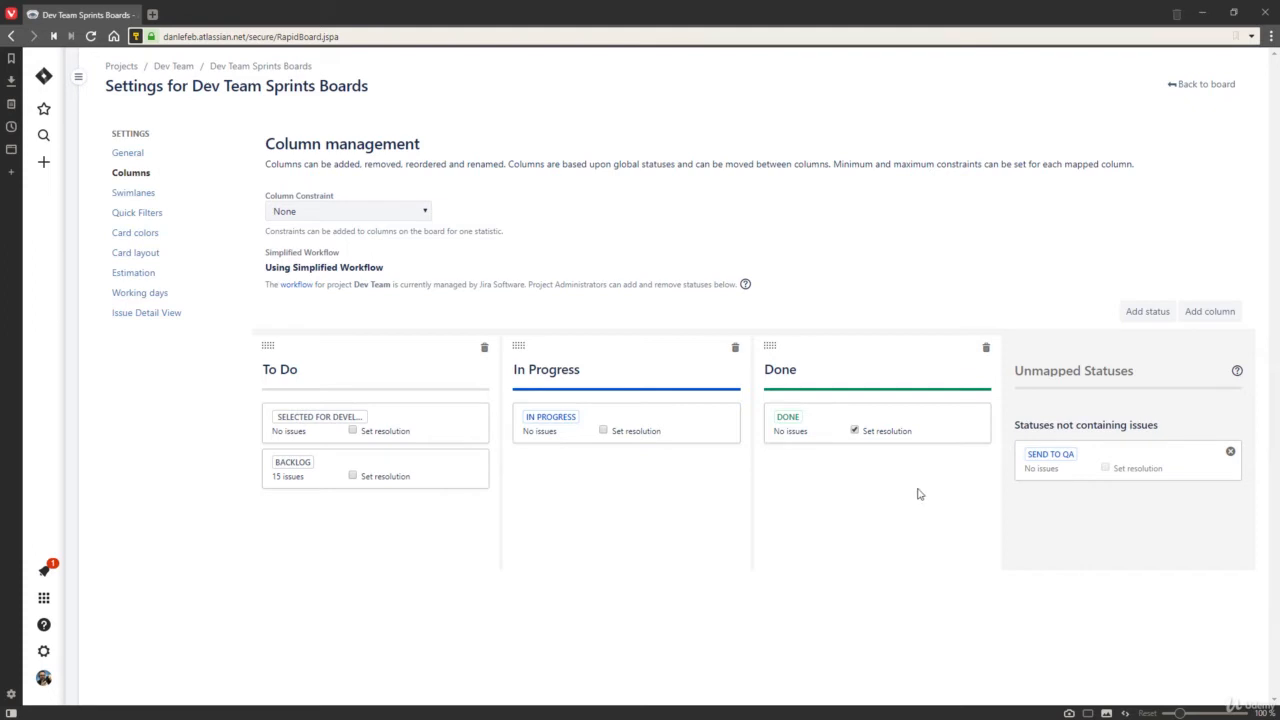
Open Jira's global list of issue statuses and review which workflows each status is associated with.
left_click(43, 653)
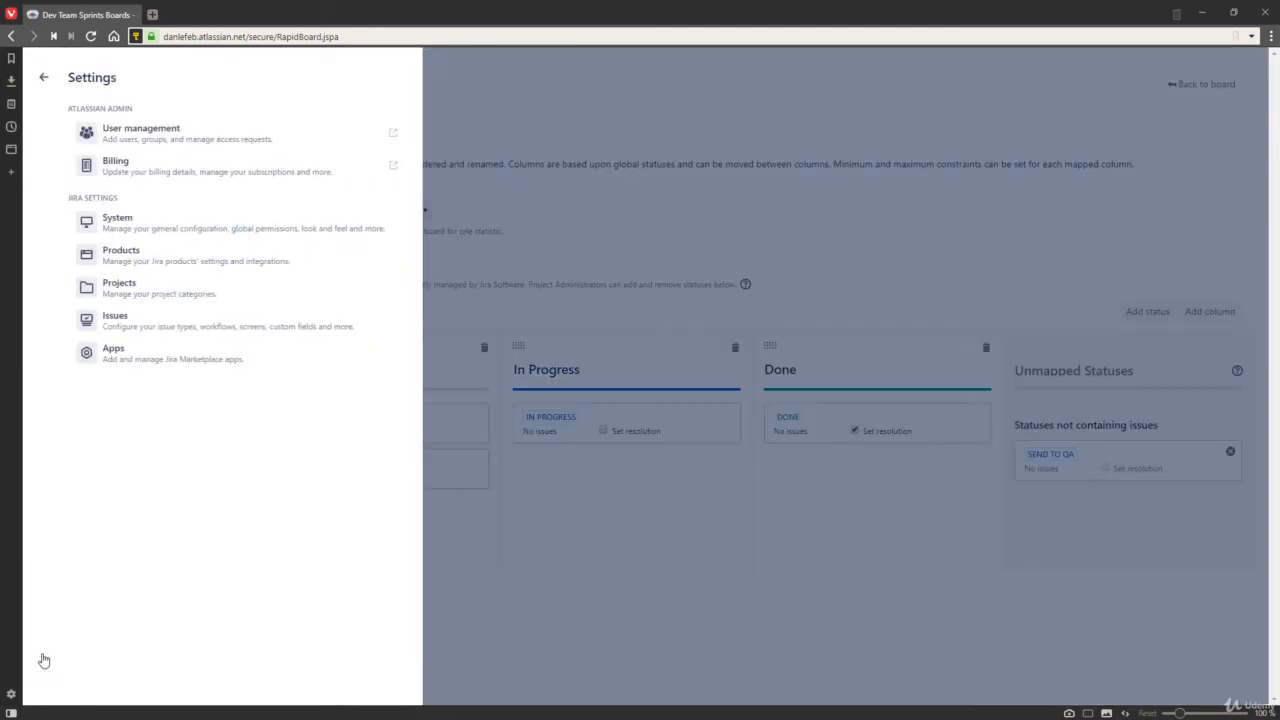
left_click(179, 330)
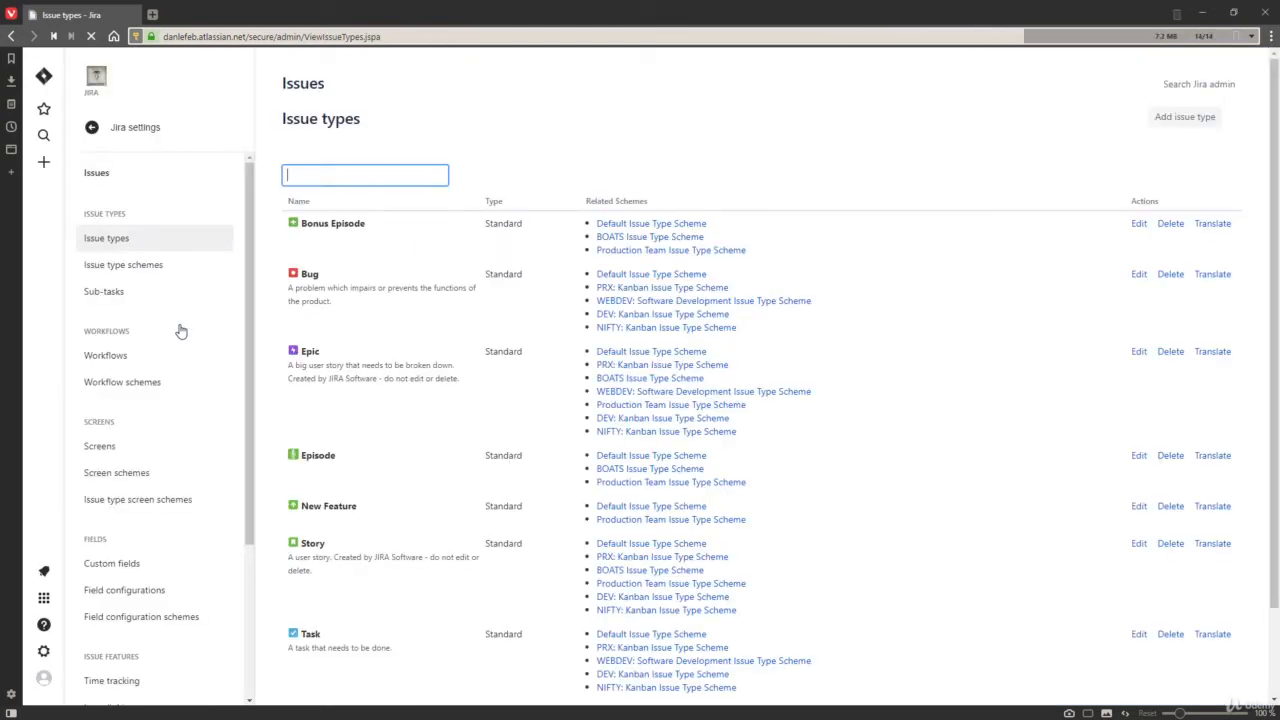
scroll(185, 330, "down", 2)
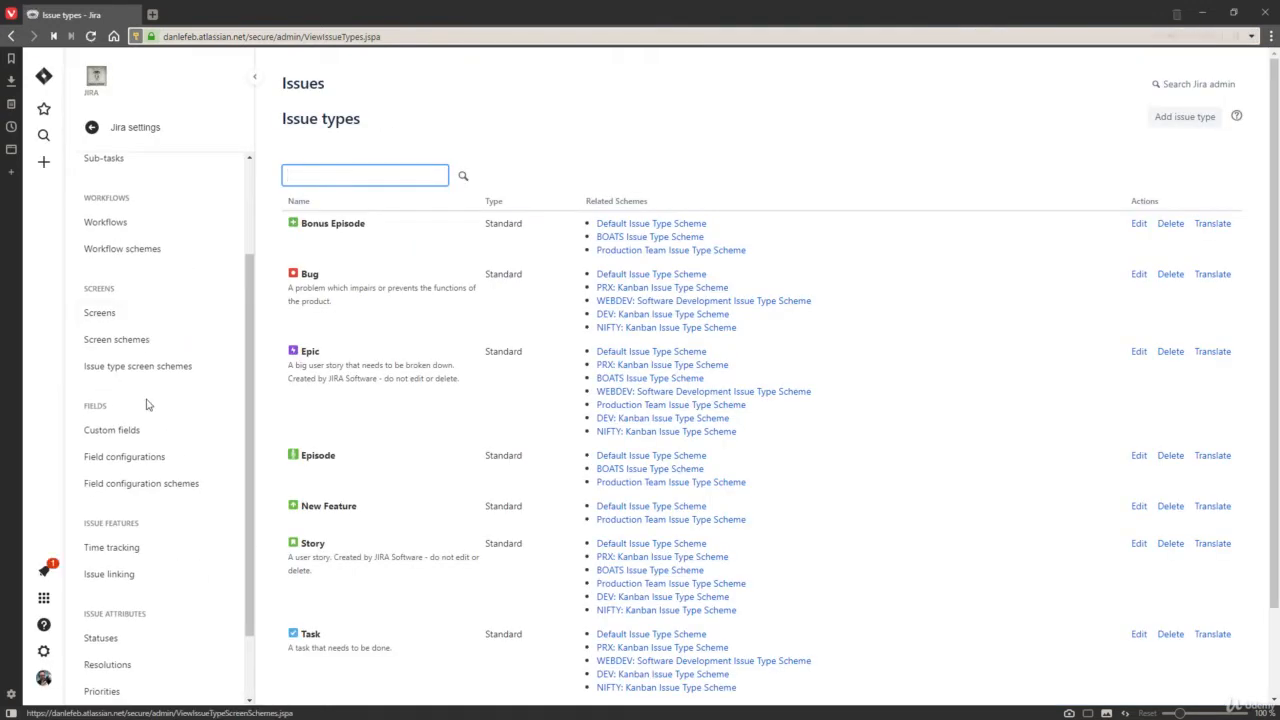
scroll(135, 480, "down", 1)
left_click(100, 552)
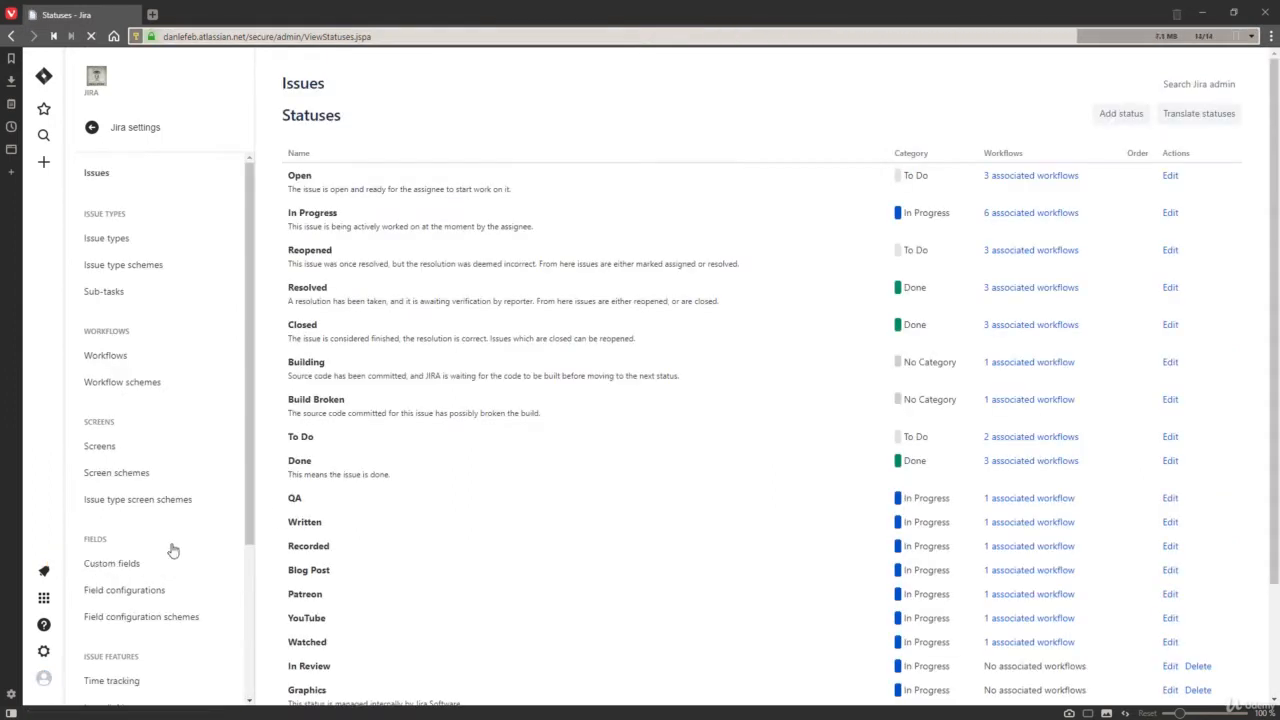
scroll(345, 397, "down", 2)
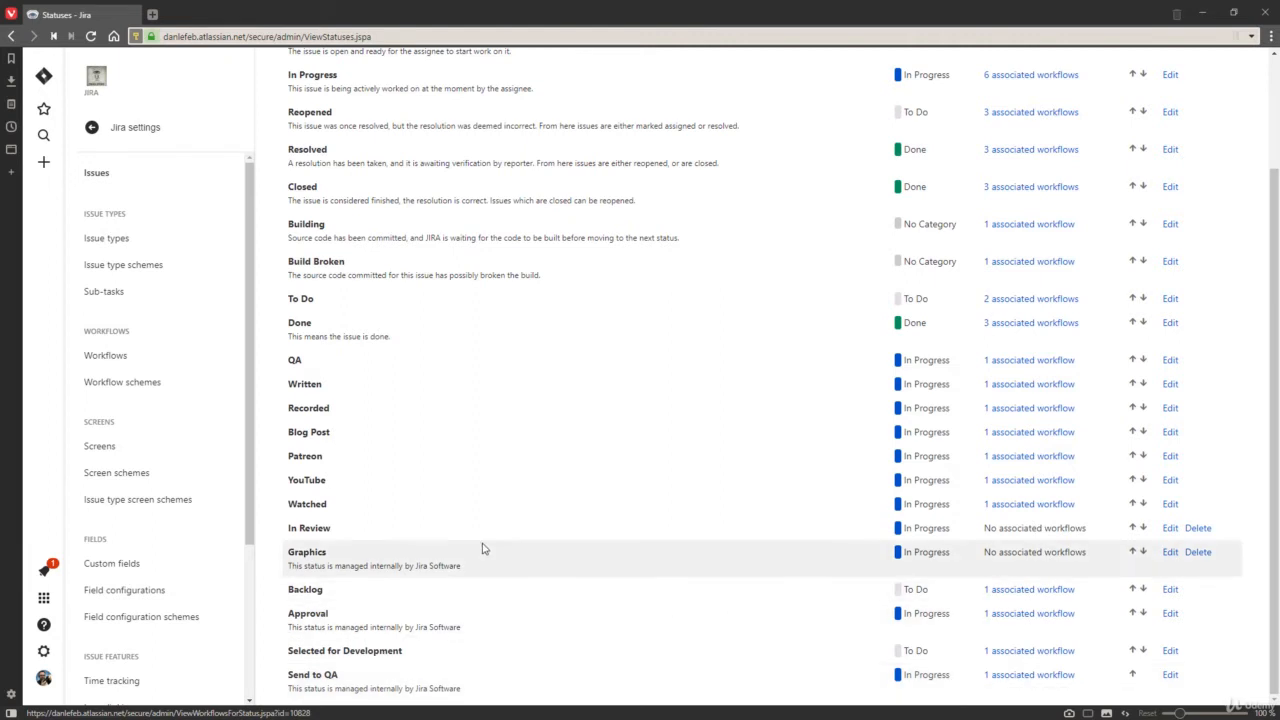
Create a new workflow named "Dev Team Workflow".
left_click(126, 356)
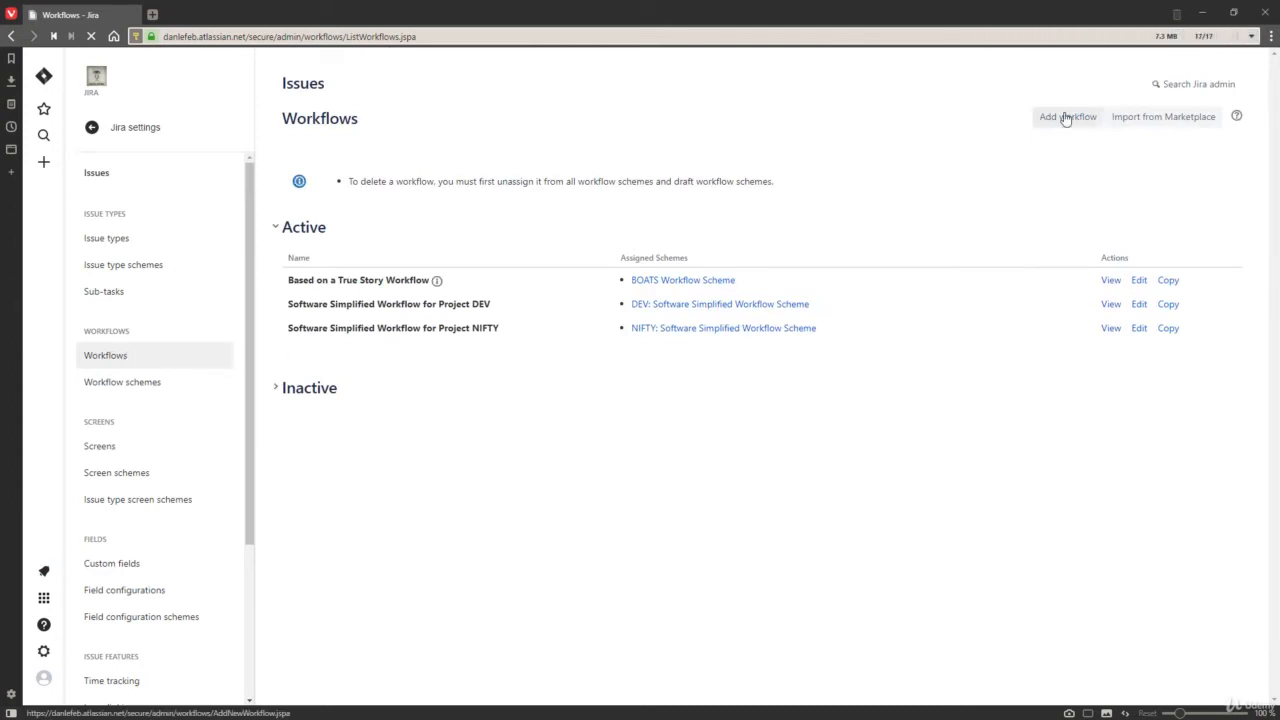
left_click(1066, 117)
type("D")
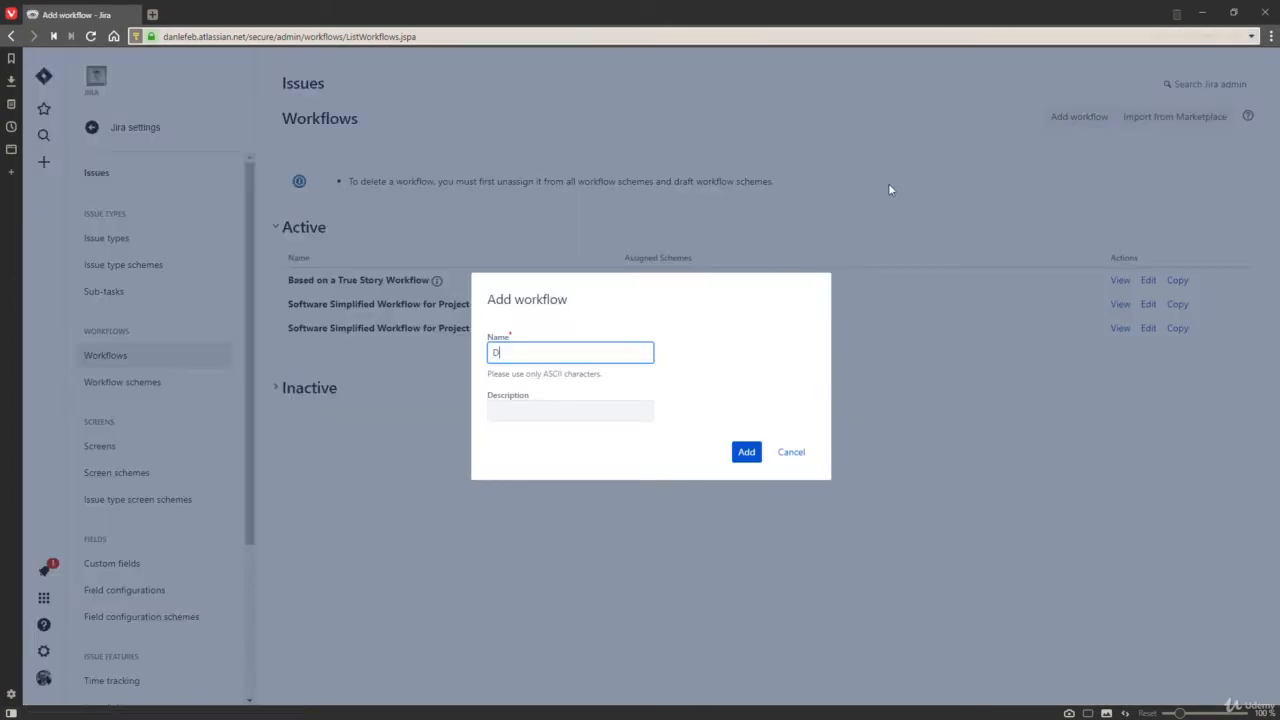
type("ev Team Workflow")
left_click(746, 452)
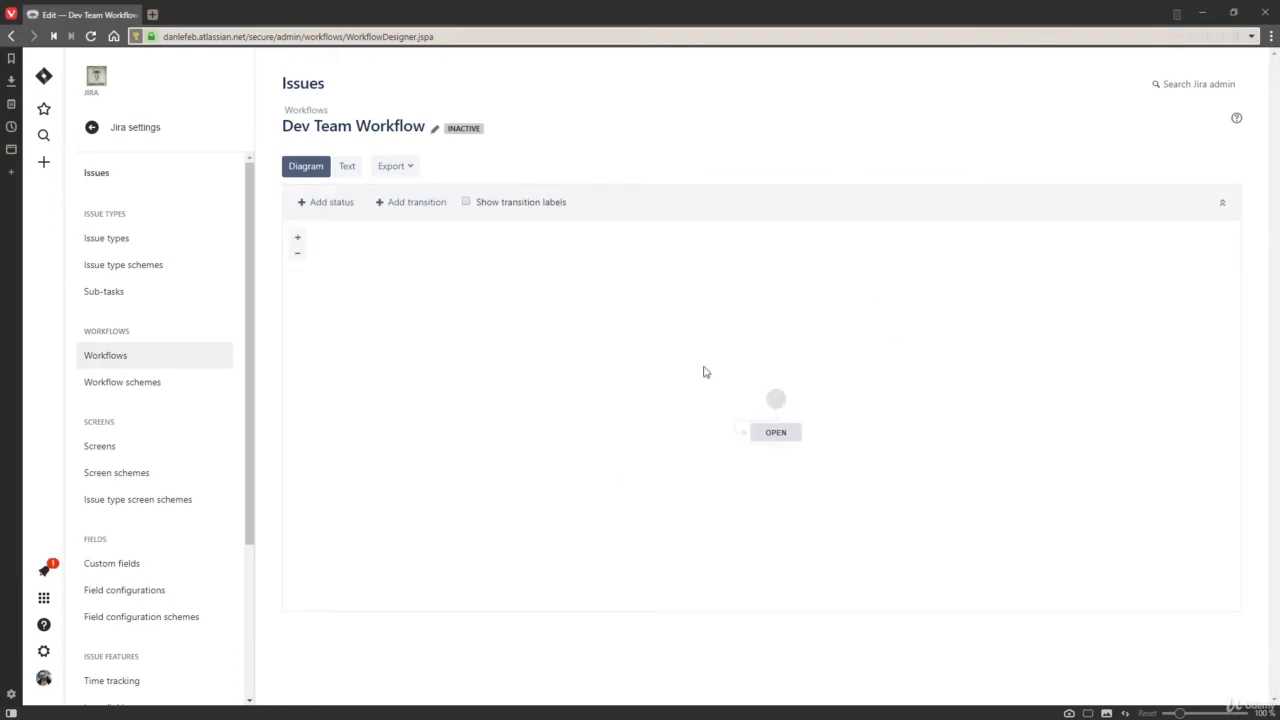
View the diagram of Software Simplified Workflow for Project DEV in a second browser tab for reference.
mouse_move(457, 129)
middle_click(127, 367)
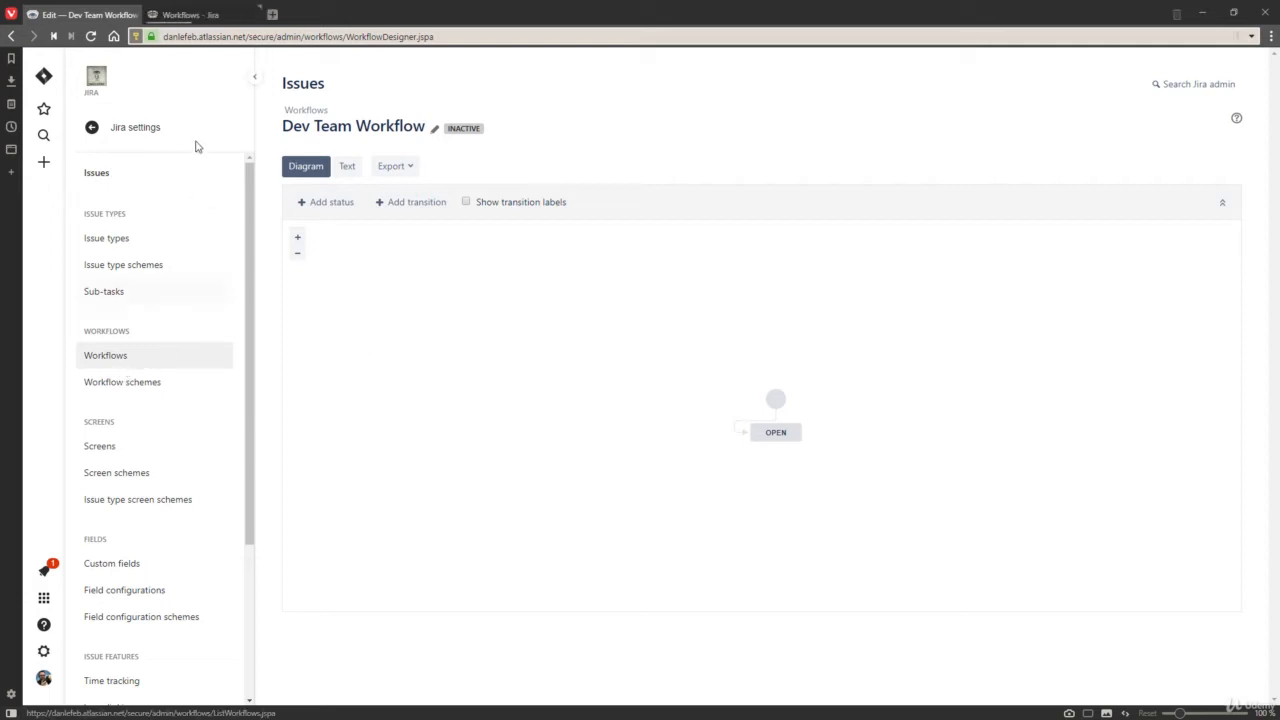
left_click(212, 16)
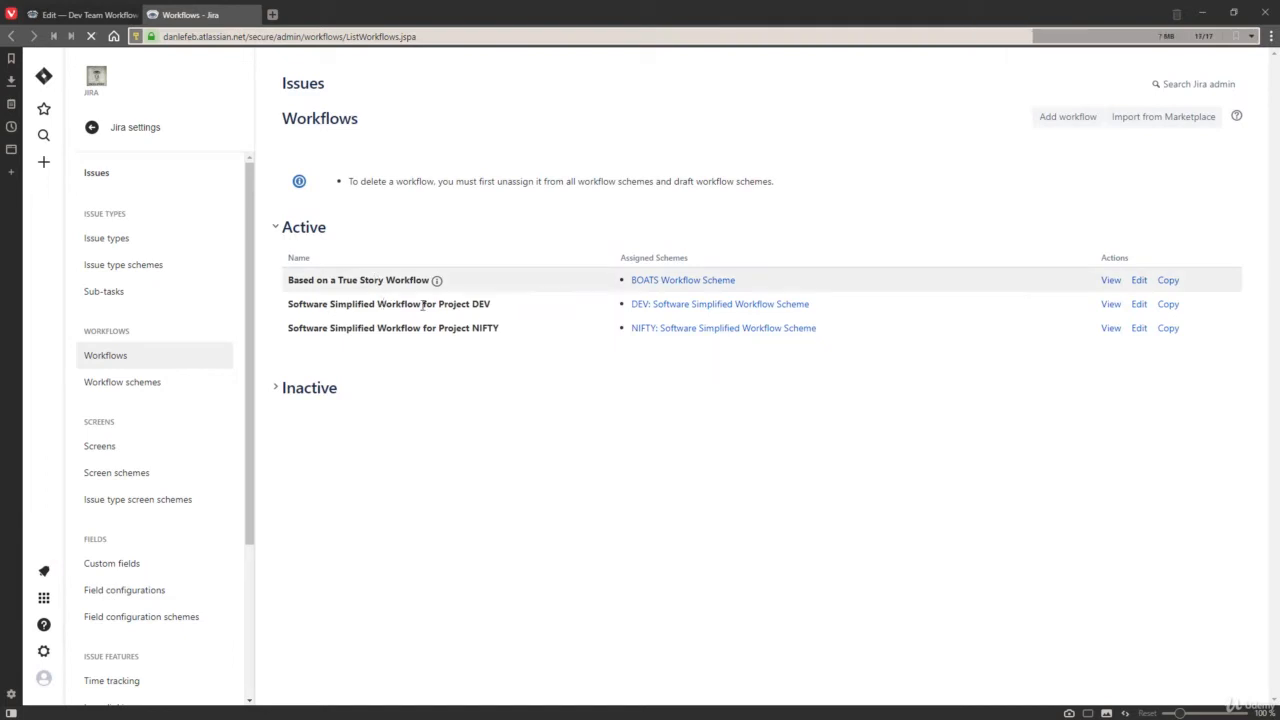
left_click(1110, 305)
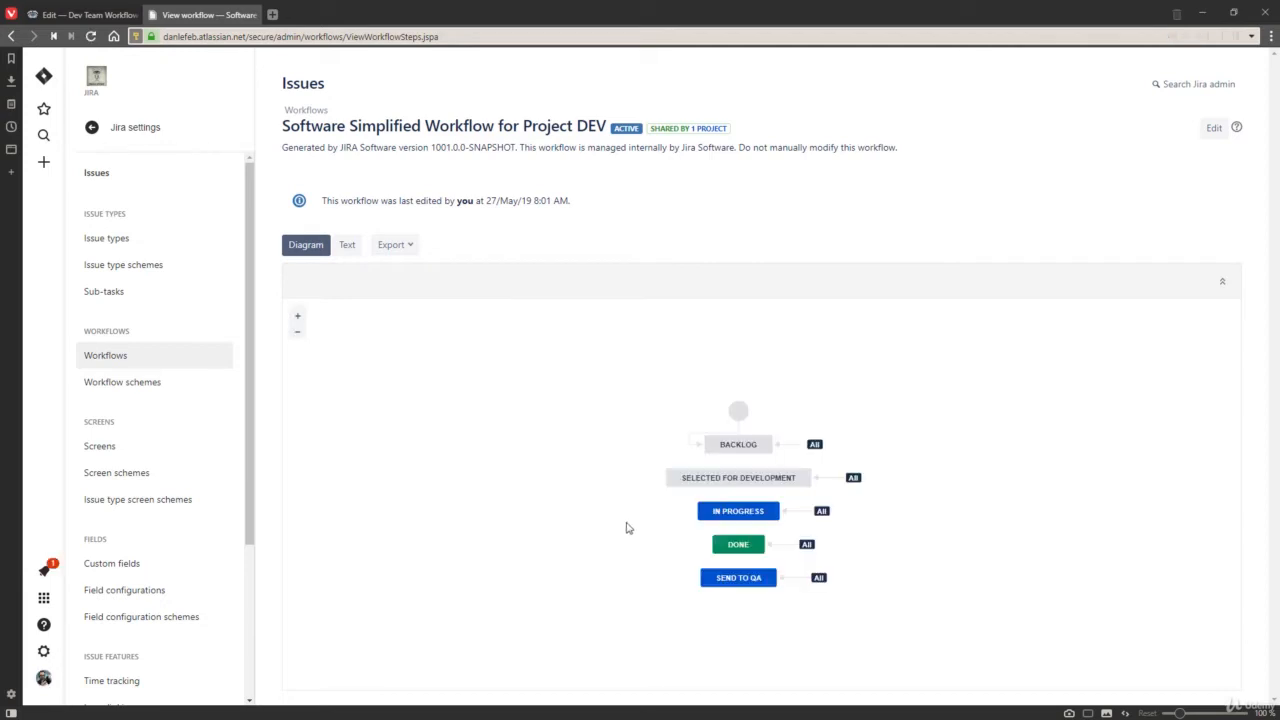
left_click_drag(625, 523, 599, 500)
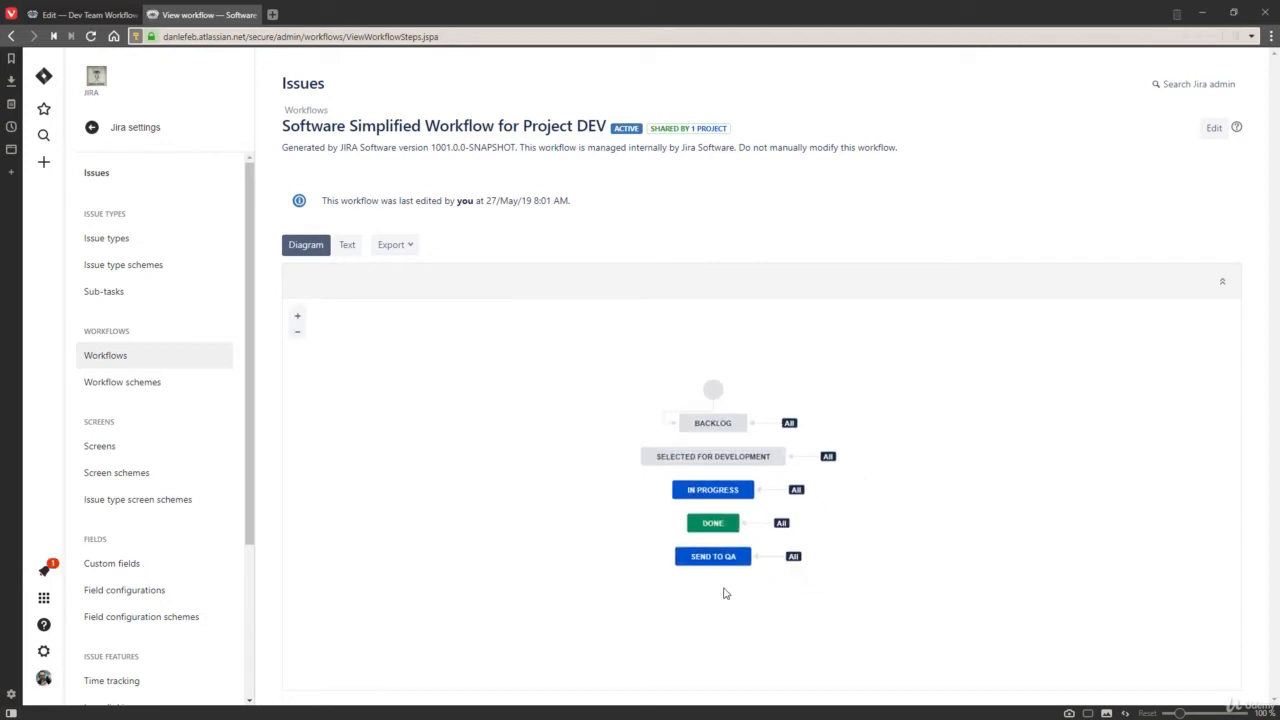
left_click_drag(848, 580, 777, 583)
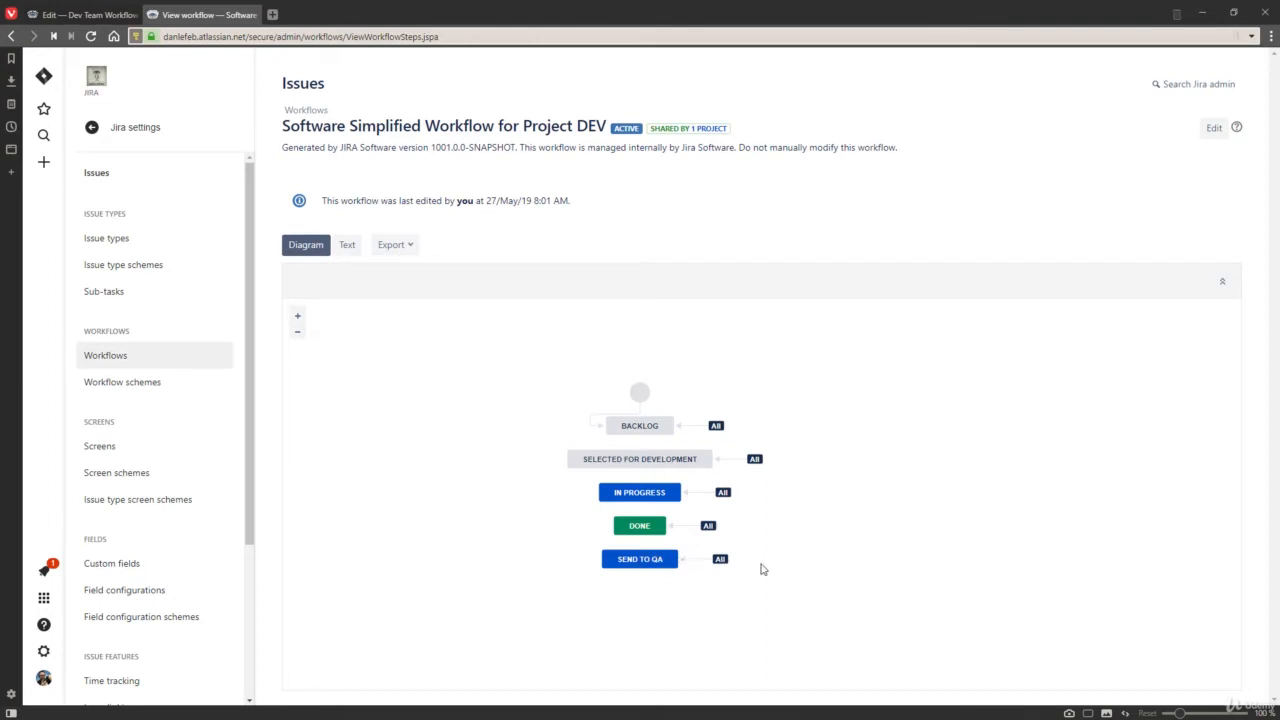
Add the existing Backlog status to Dev Team Workflow, allowing all statuses to transition to it.
left_click(93, 14)
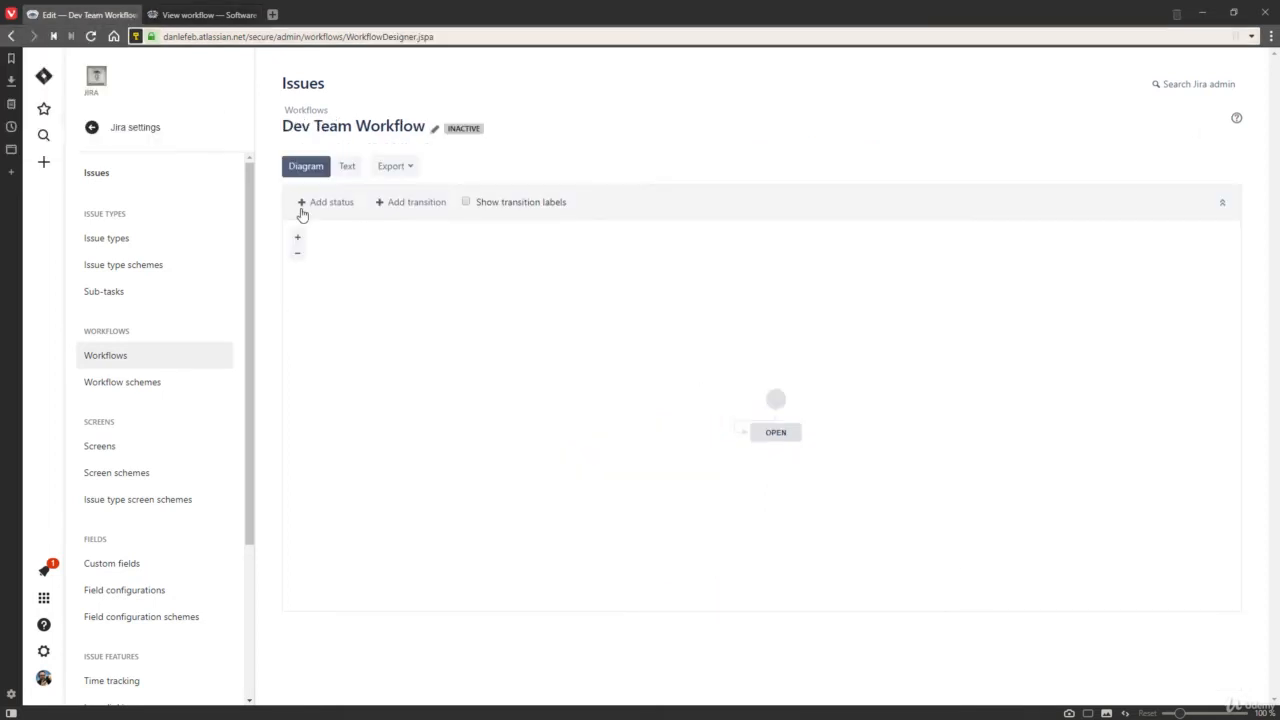
left_click(335, 204)
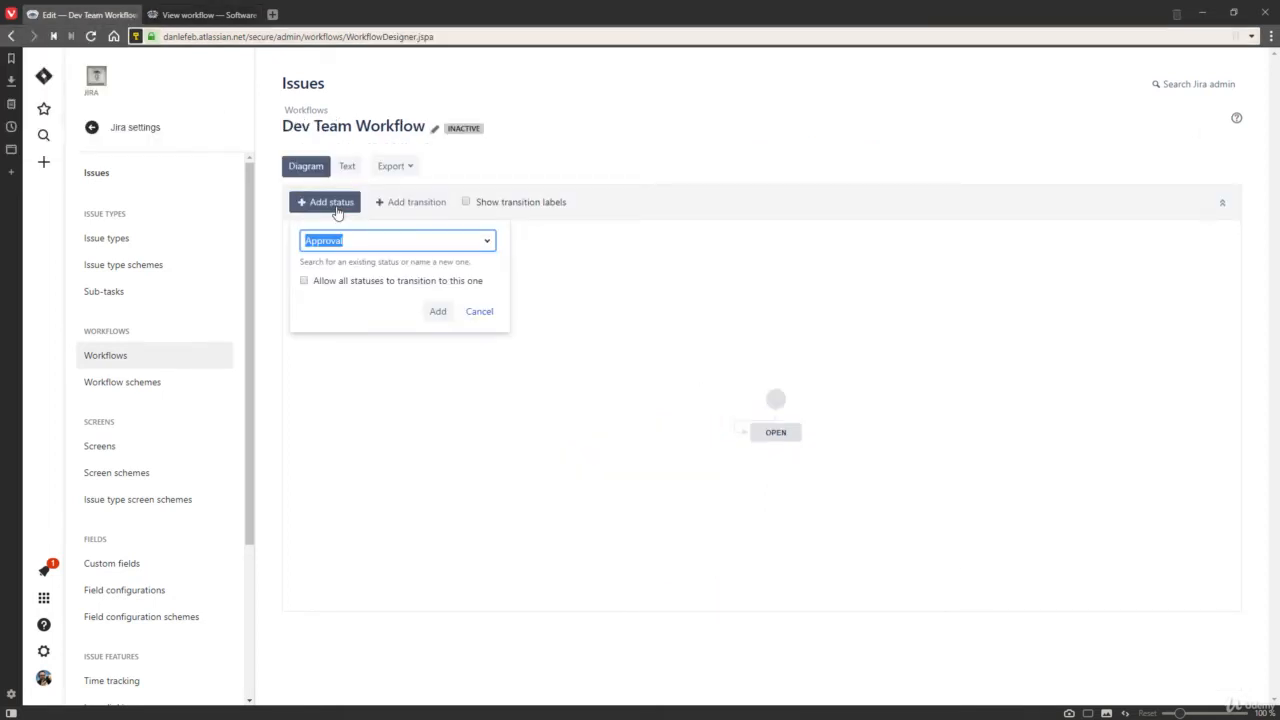
type("Bac")
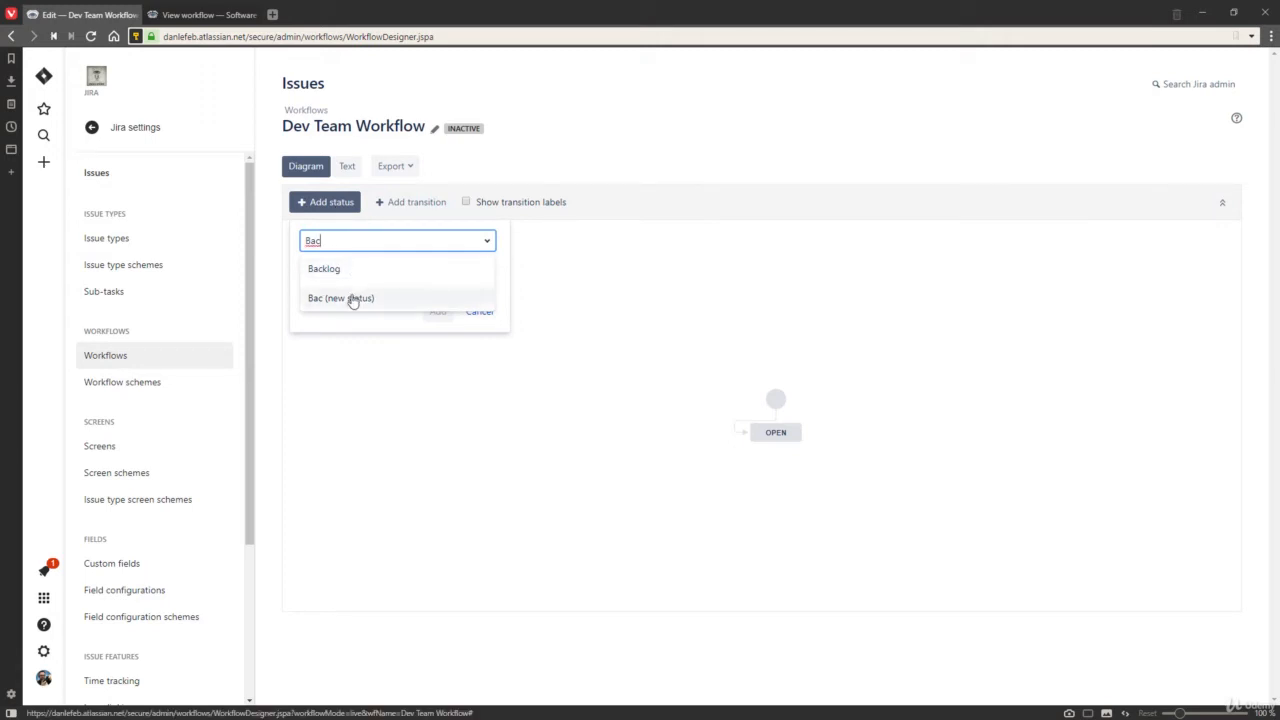
left_click(337, 270)
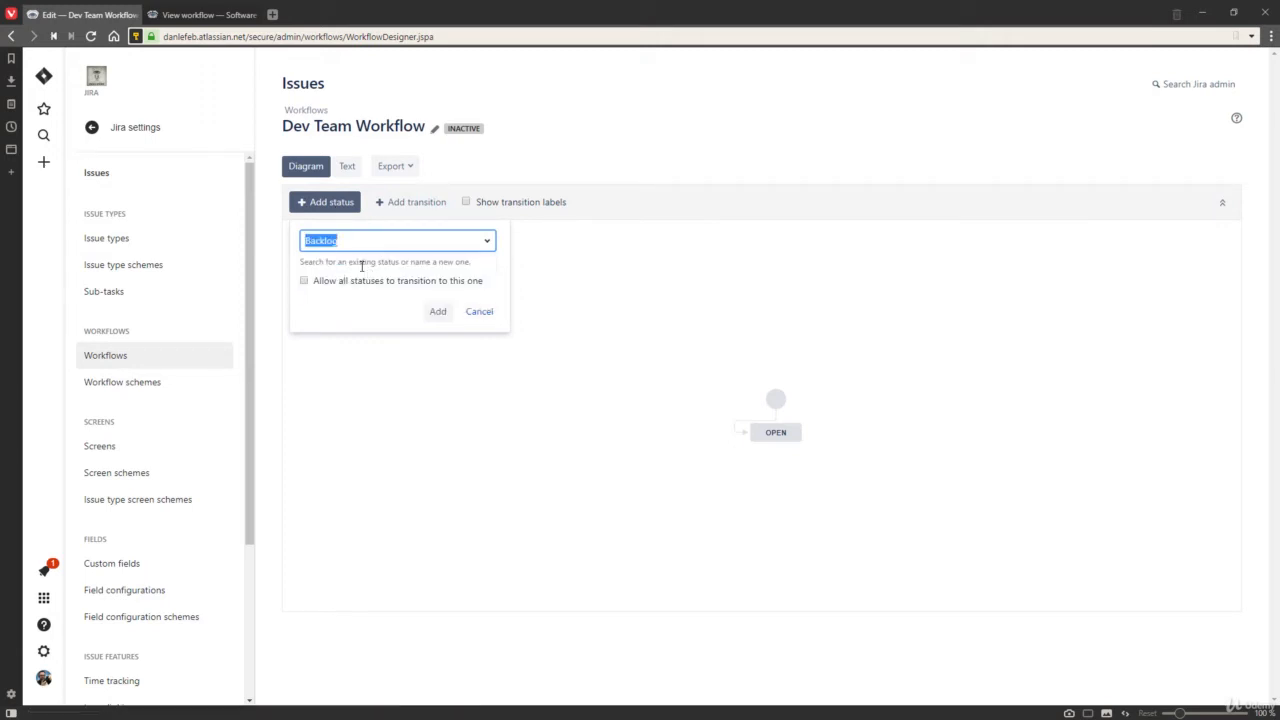
left_click(396, 285)
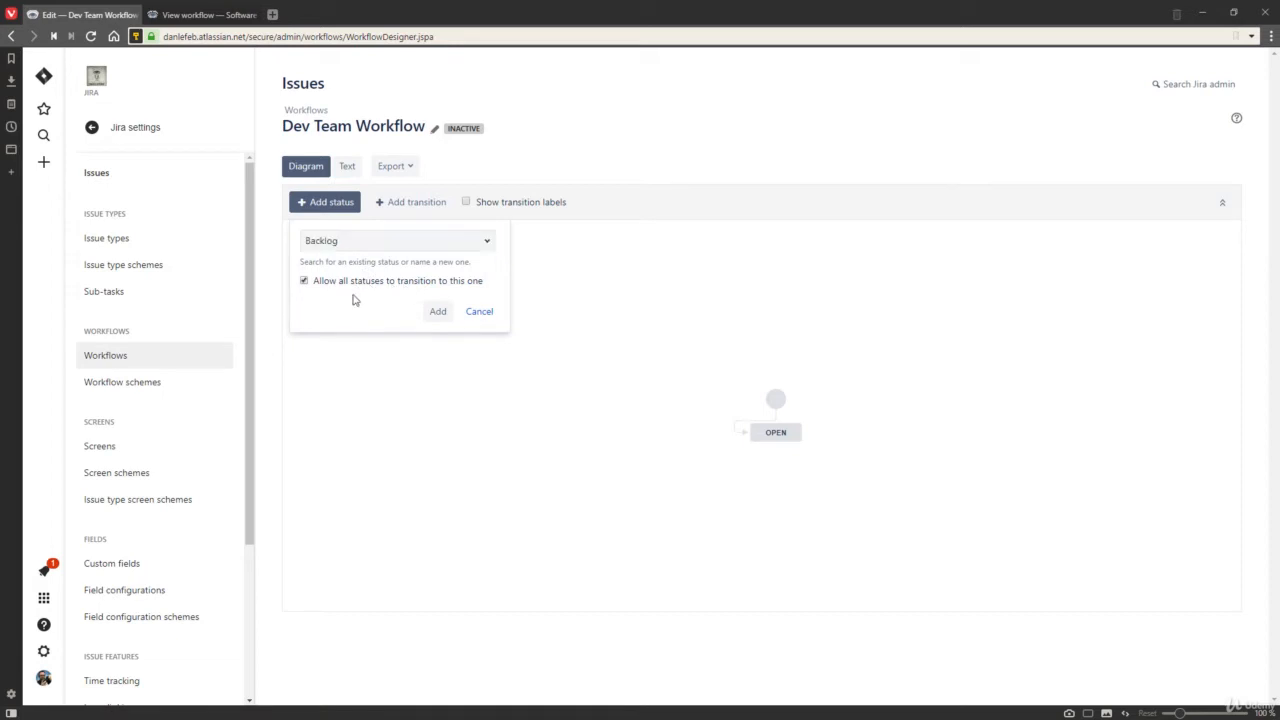
left_click(441, 313)
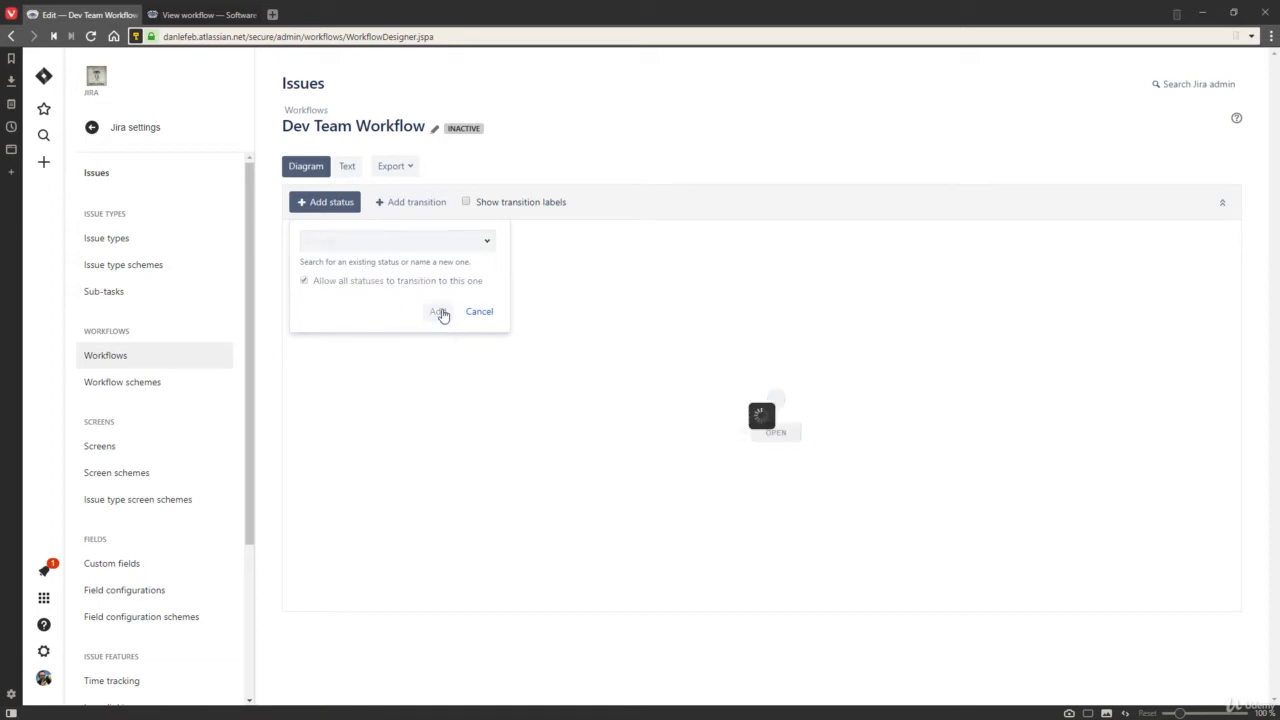
Spread out the workflow diagram with the start node above, Open to its lower left and Backlog to its lower right.
left_click_drag(764, 300, 856, 377)
left_click_drag(776, 399, 681, 343)
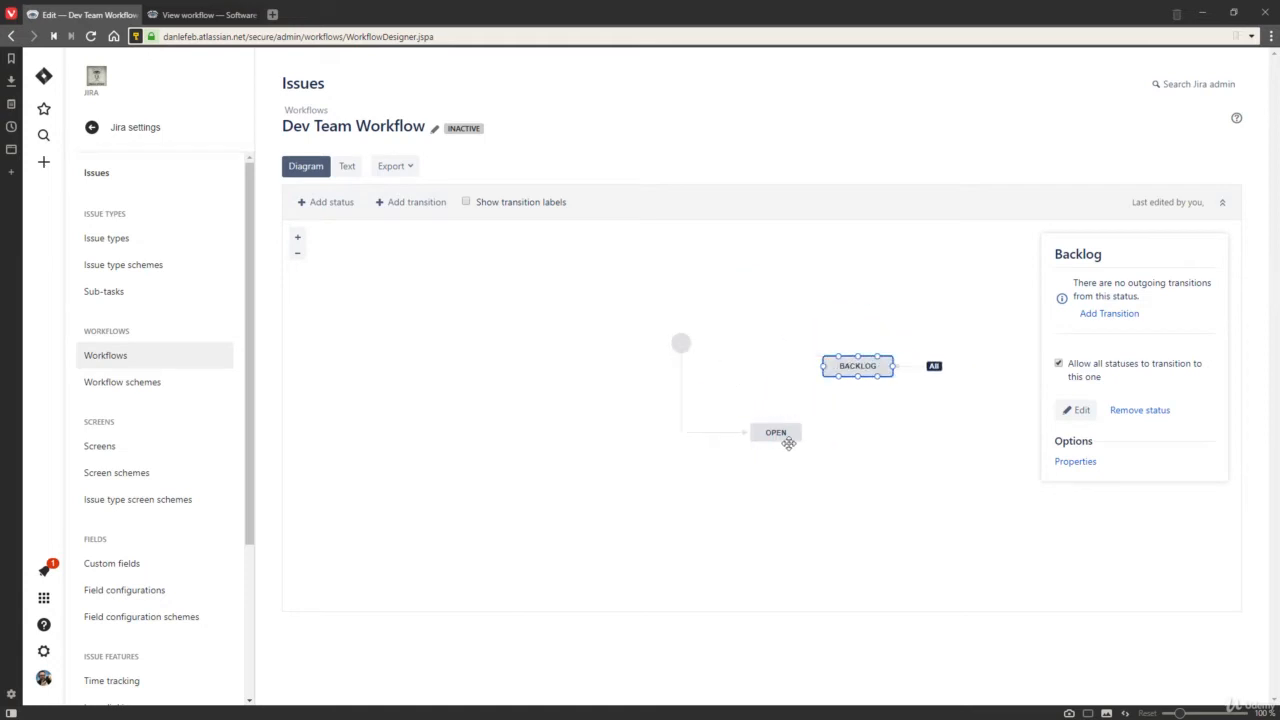
left_click_drag(788, 443, 646, 428)
left_click_drag(861, 370, 805, 397)
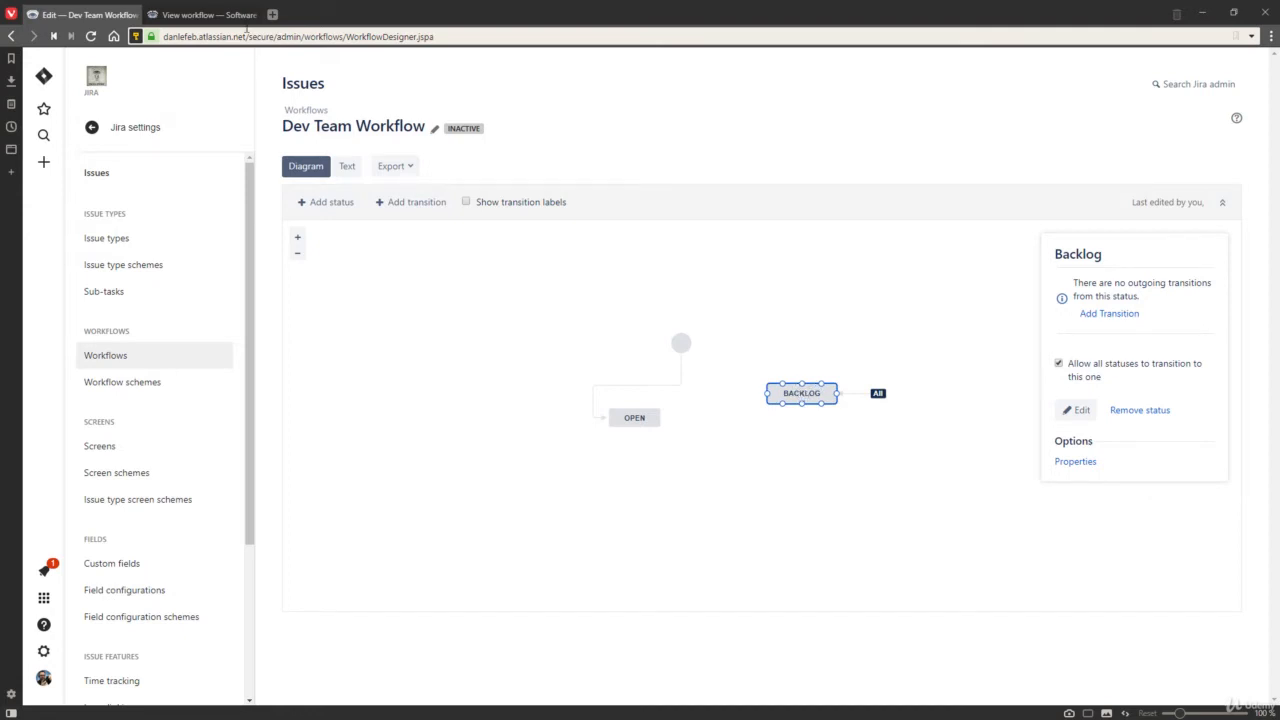
Change the destination of the Create transition from Open to Backlog, using the Project DEV workflow as reference.
key("ctrl+Tab")
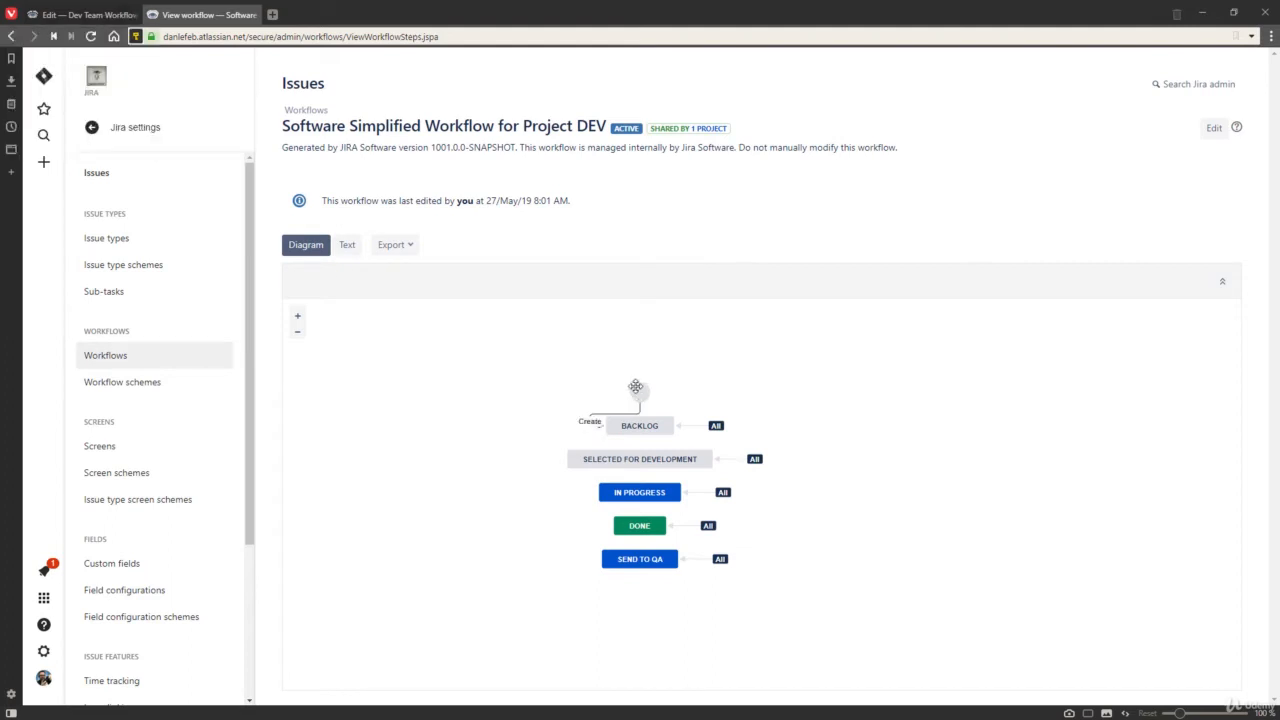
key("ctrl+Tab")
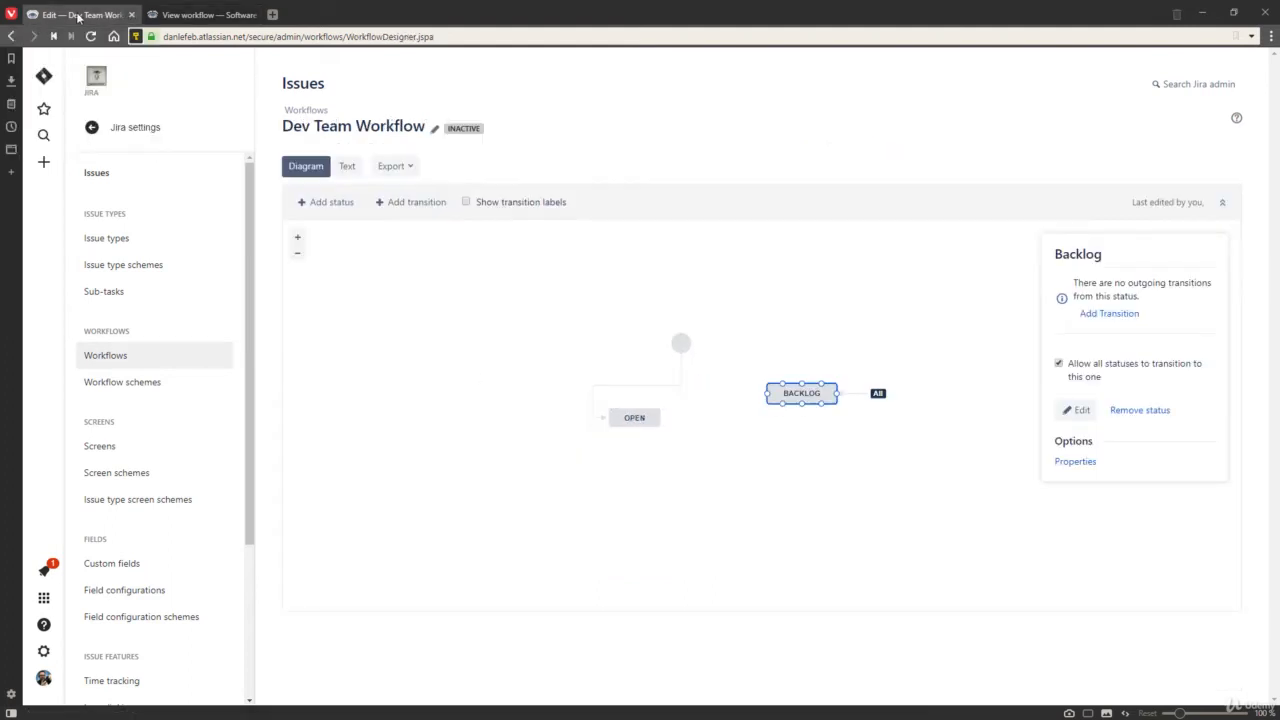
left_click(602, 421)
left_click_drag(606, 417, 765, 394)
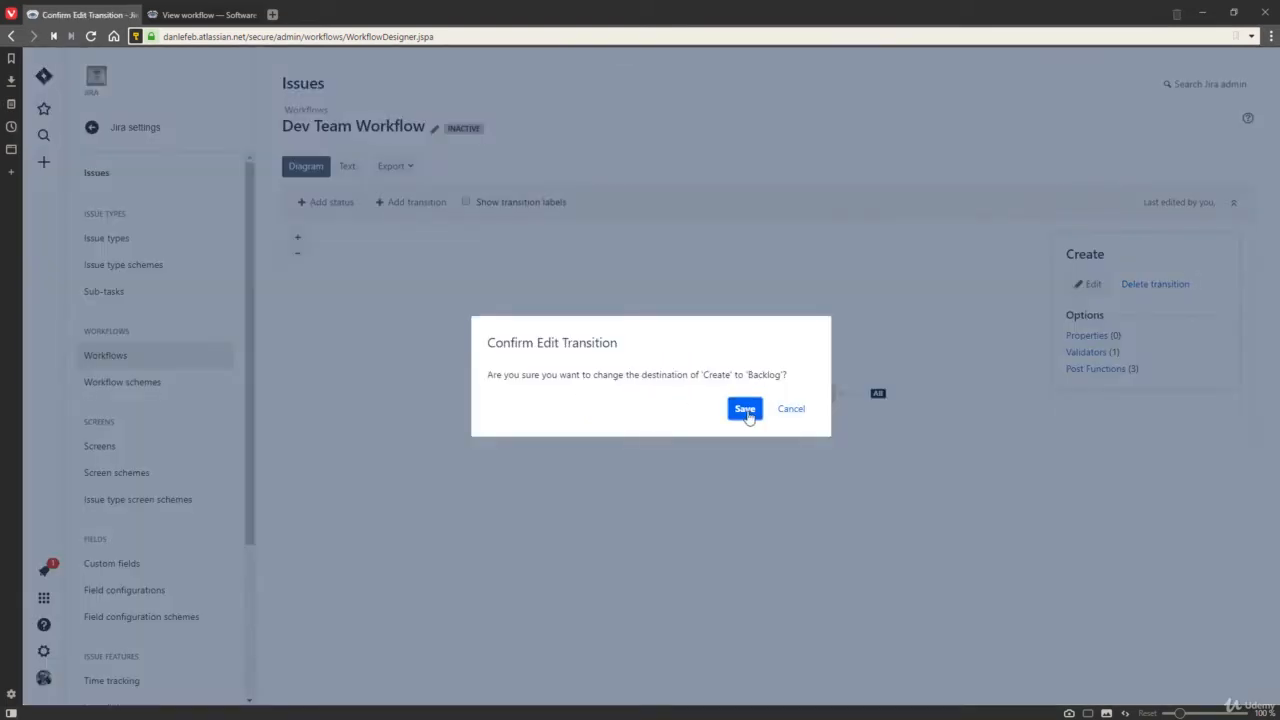
left_click(746, 409)
Remove the Open status from the workflow and move Backlog beneath the start node.
left_click_drag(639, 425, 594, 411)
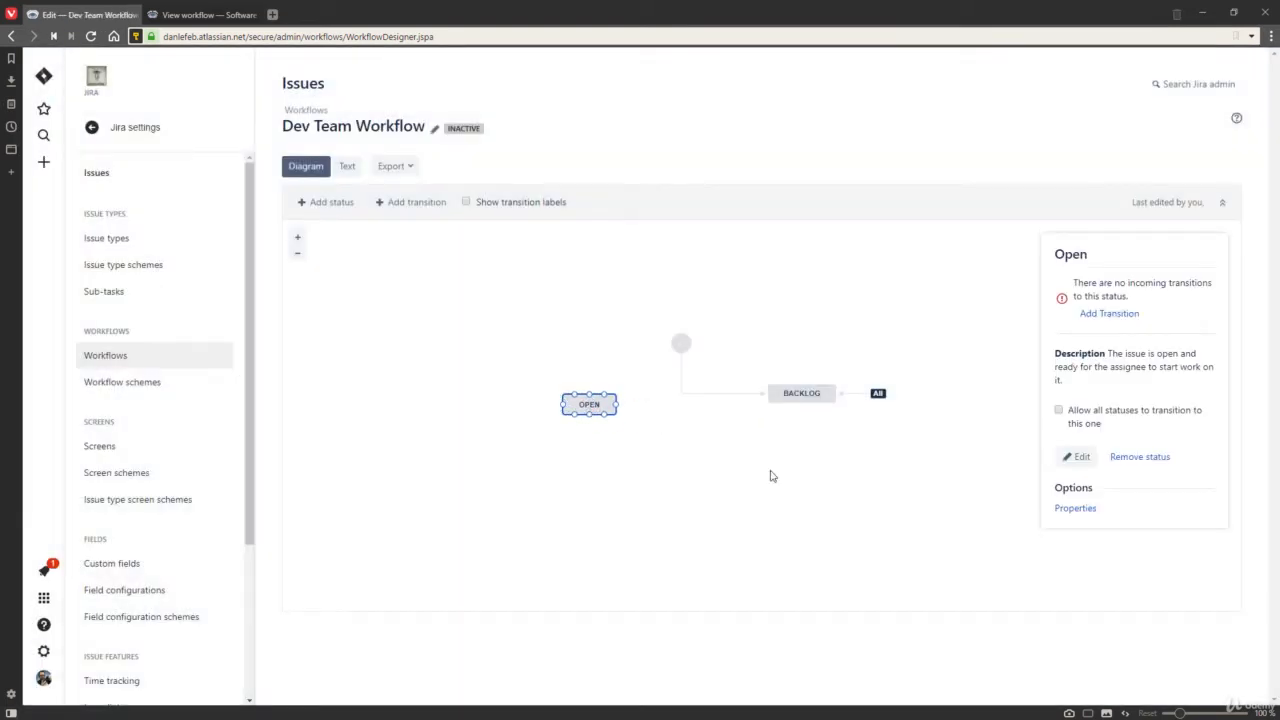
left_click(1133, 459)
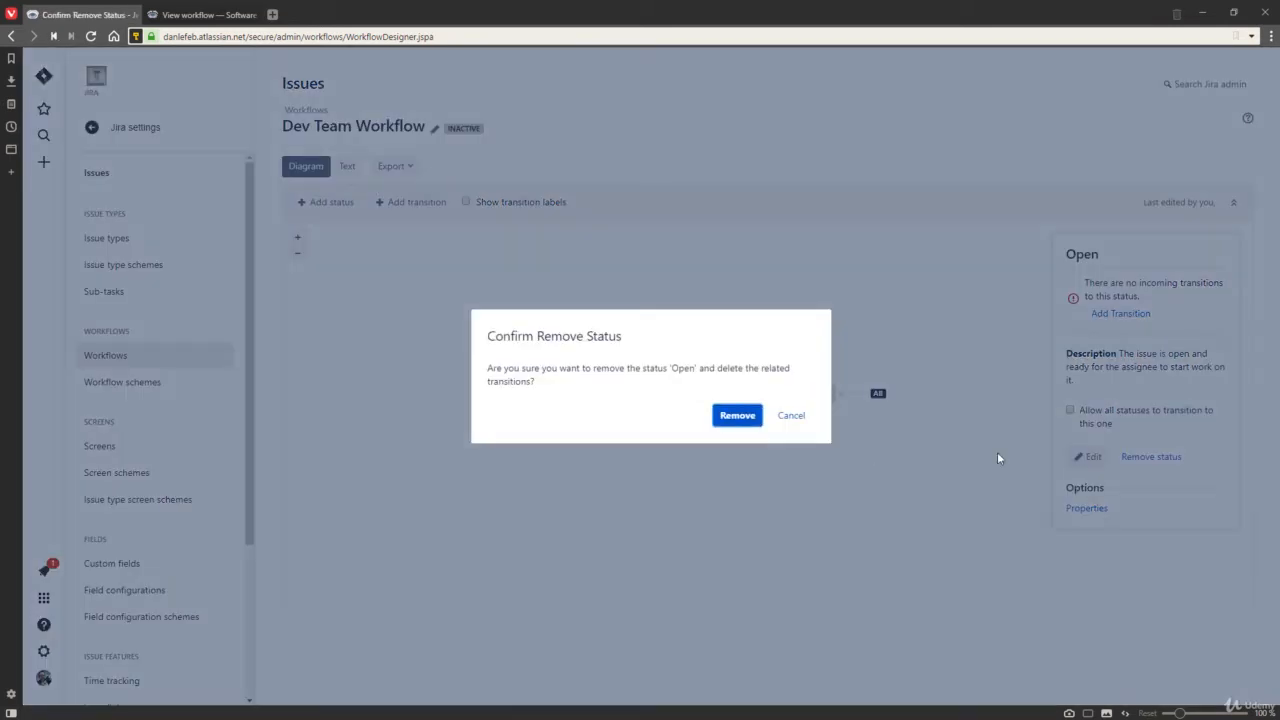
left_click(725, 417)
left_click_drag(796, 397, 693, 425)
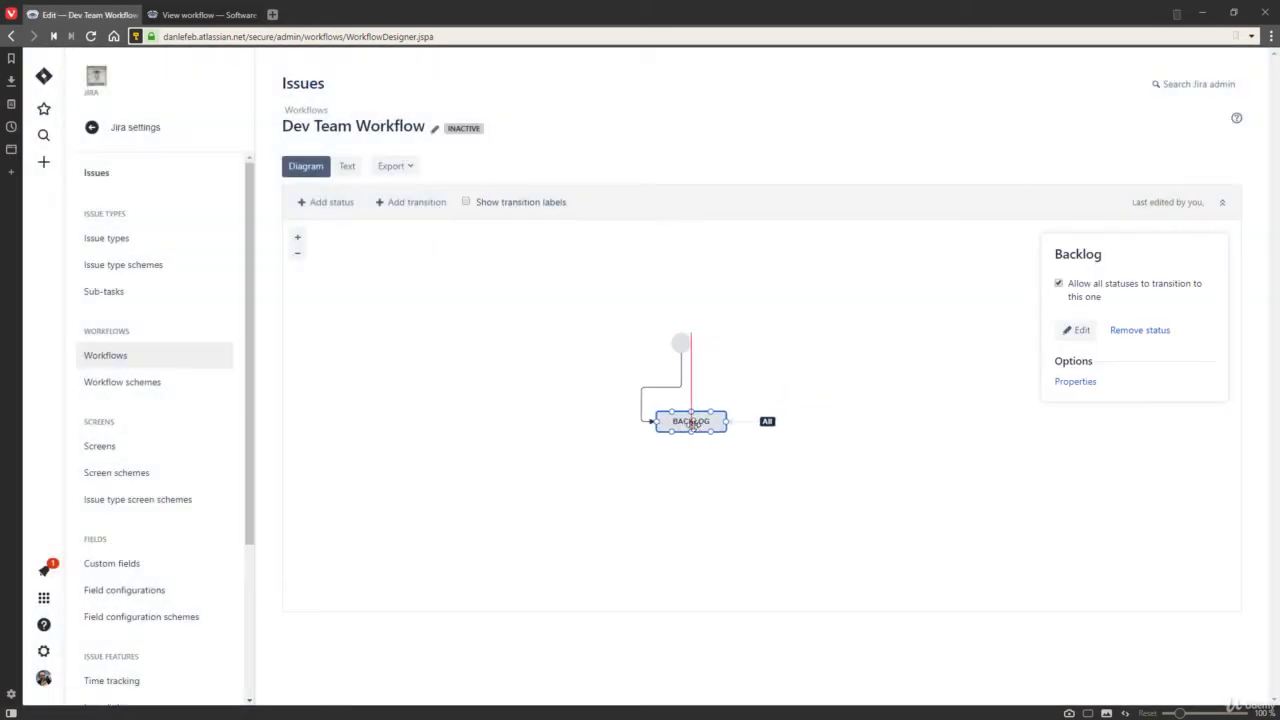
Add the Selected for Development status with transitions allowed from all statuses, place it below Backlog, and compare with the Project DEV workflow.
left_click(187, 16)
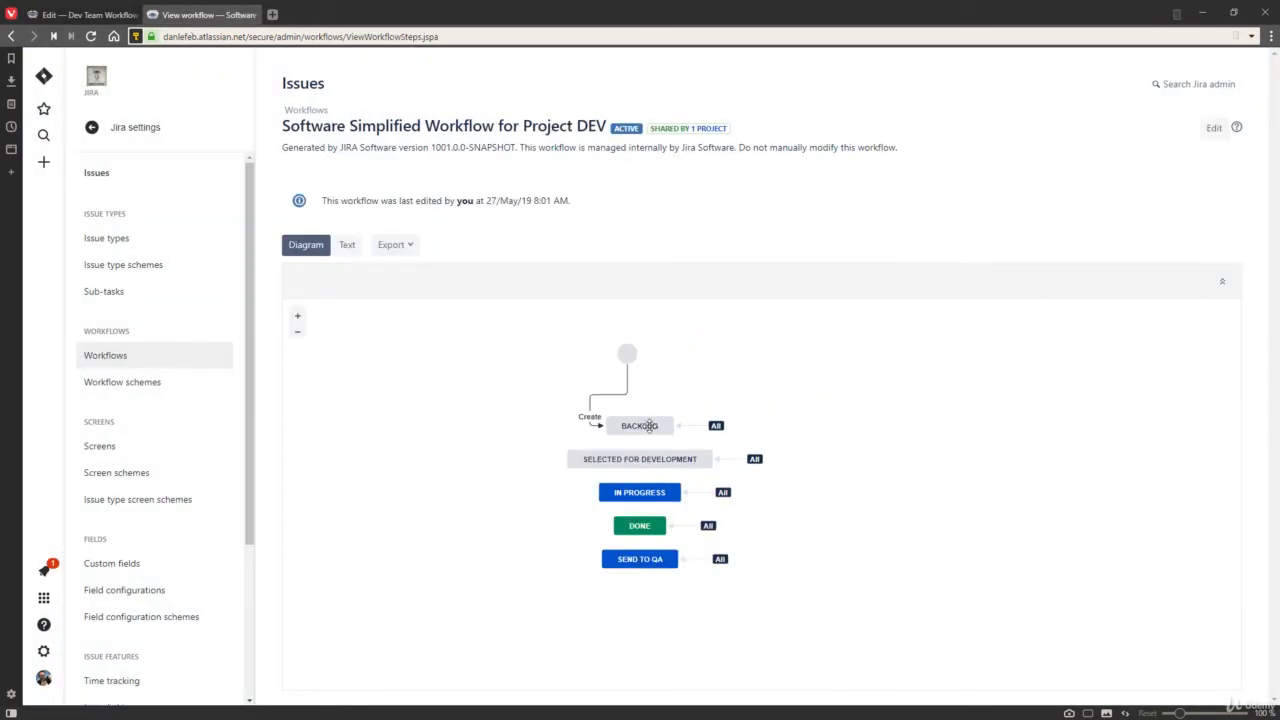
left_click(92, 14)
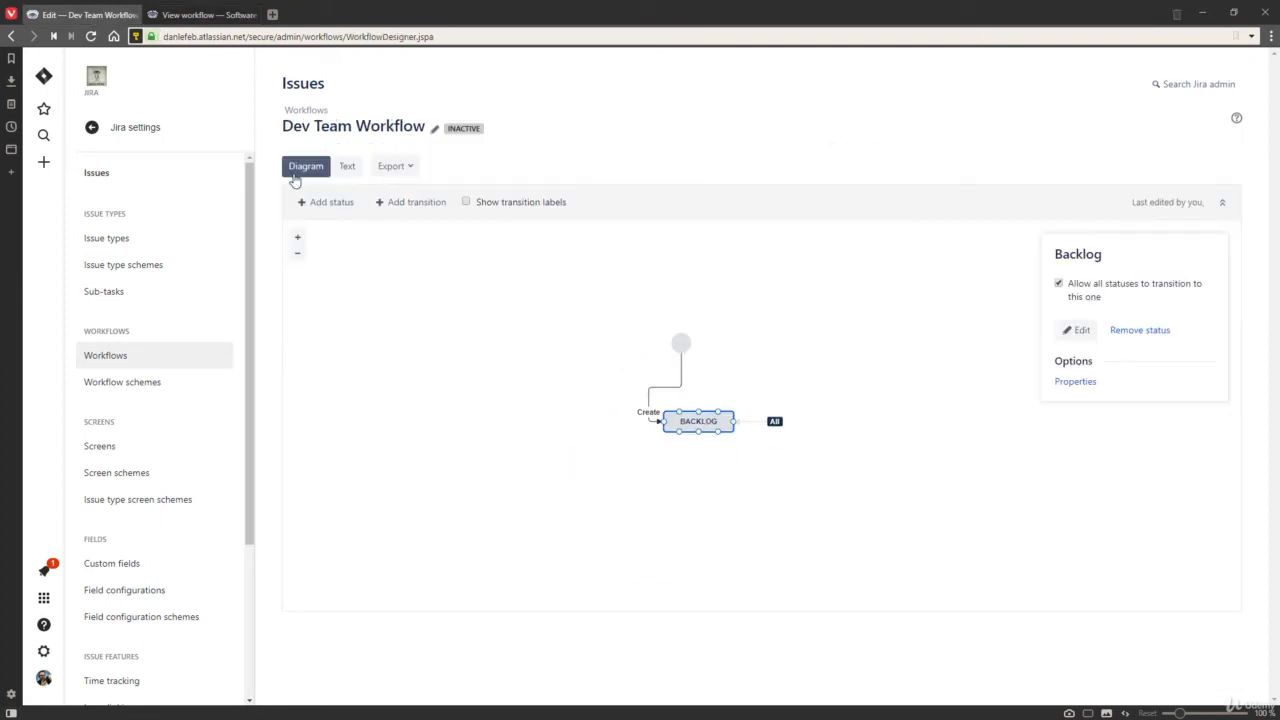
left_click(332, 202)
type("se")
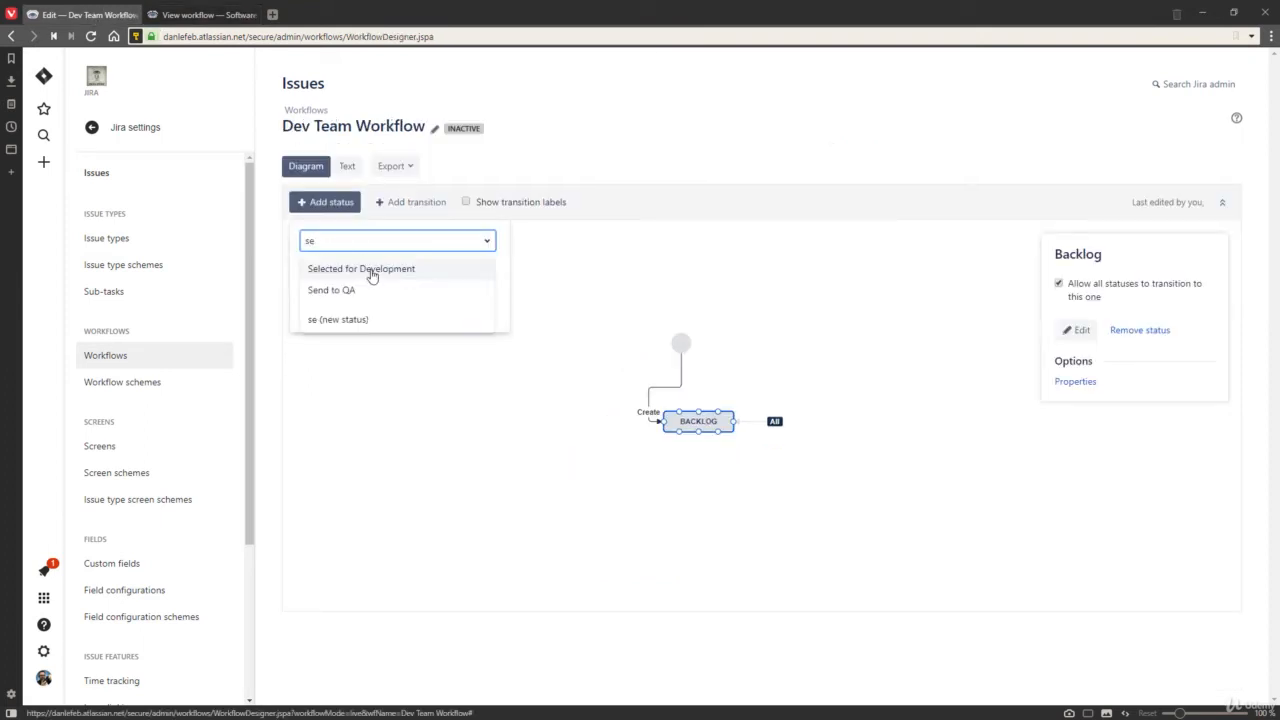
left_click(371, 271)
left_click(430, 282)
left_click(437, 314)
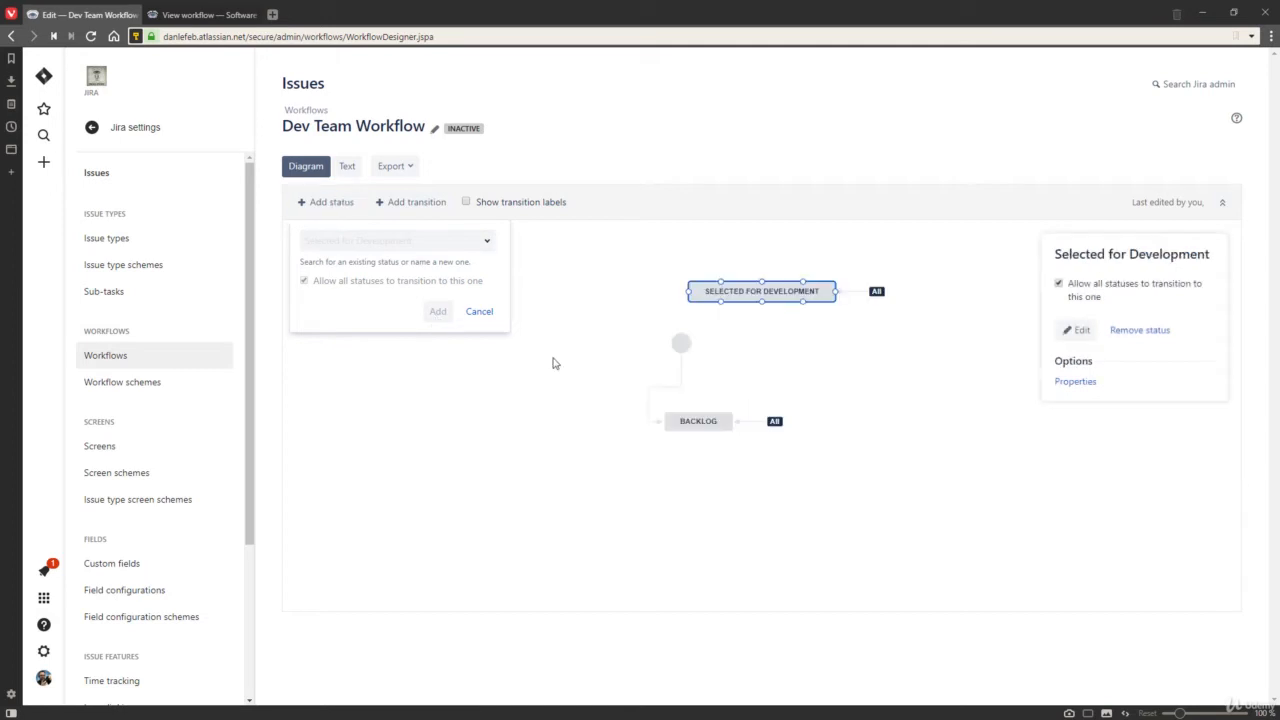
left_click_drag(729, 298, 712, 458)
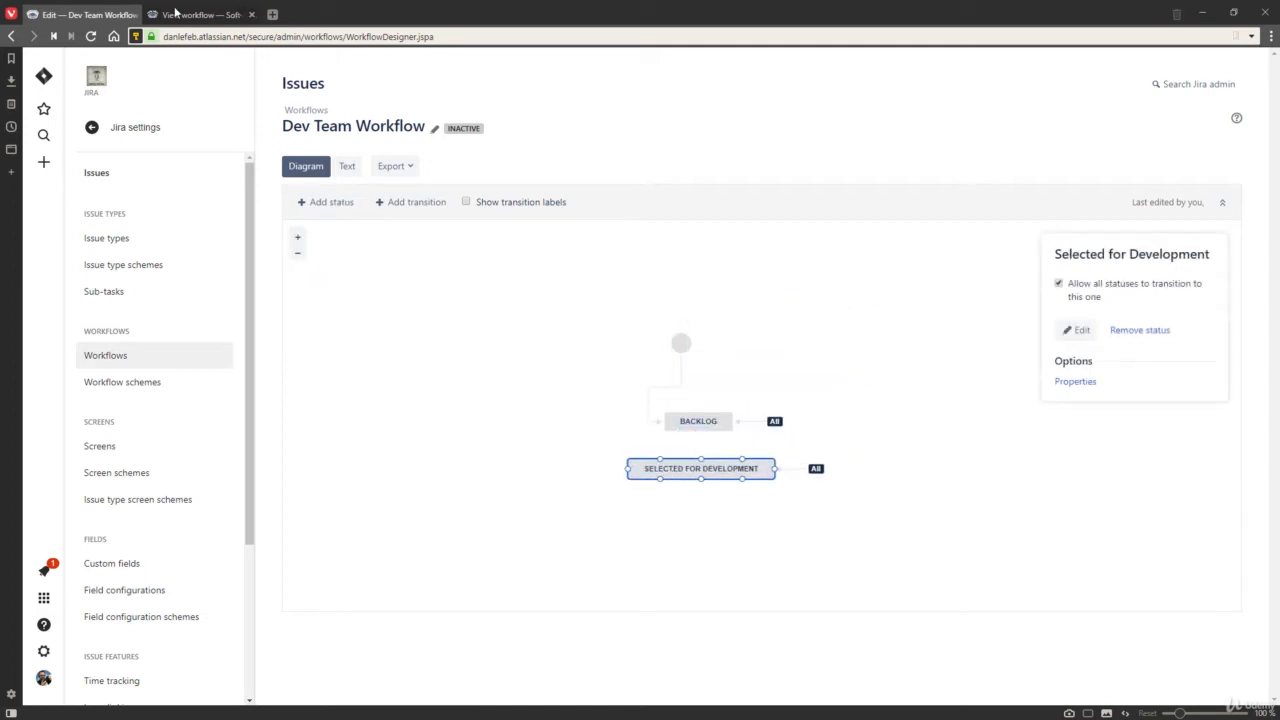
left_click(180, 14)
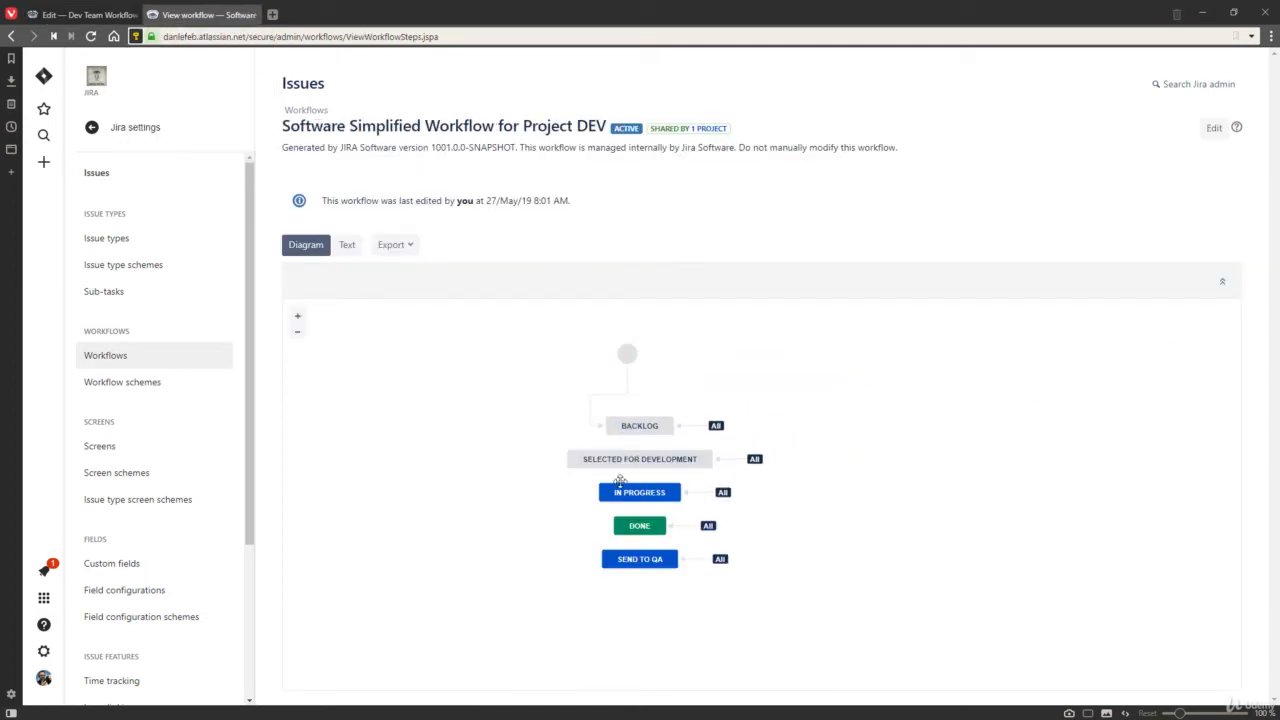
left_click(91, 15)
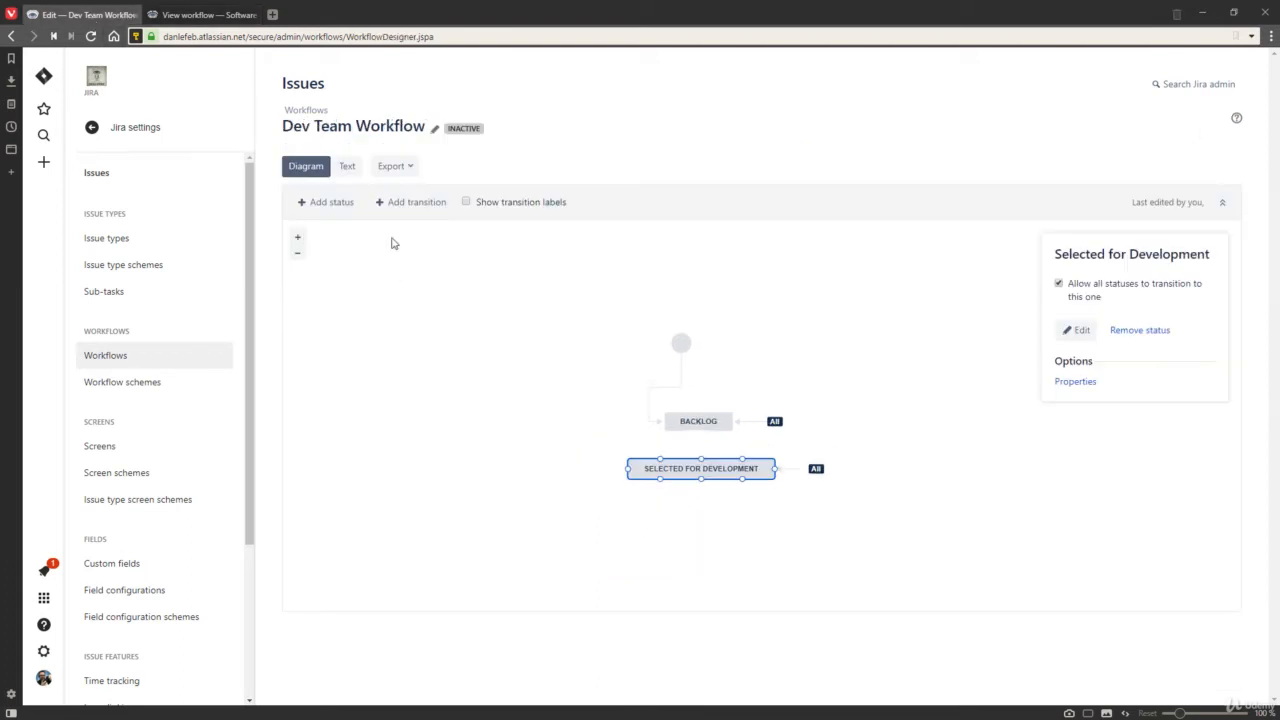
Add the In Progress status with transitions allowed from all statuses and place it below Selected for Development.
left_click(324, 202)
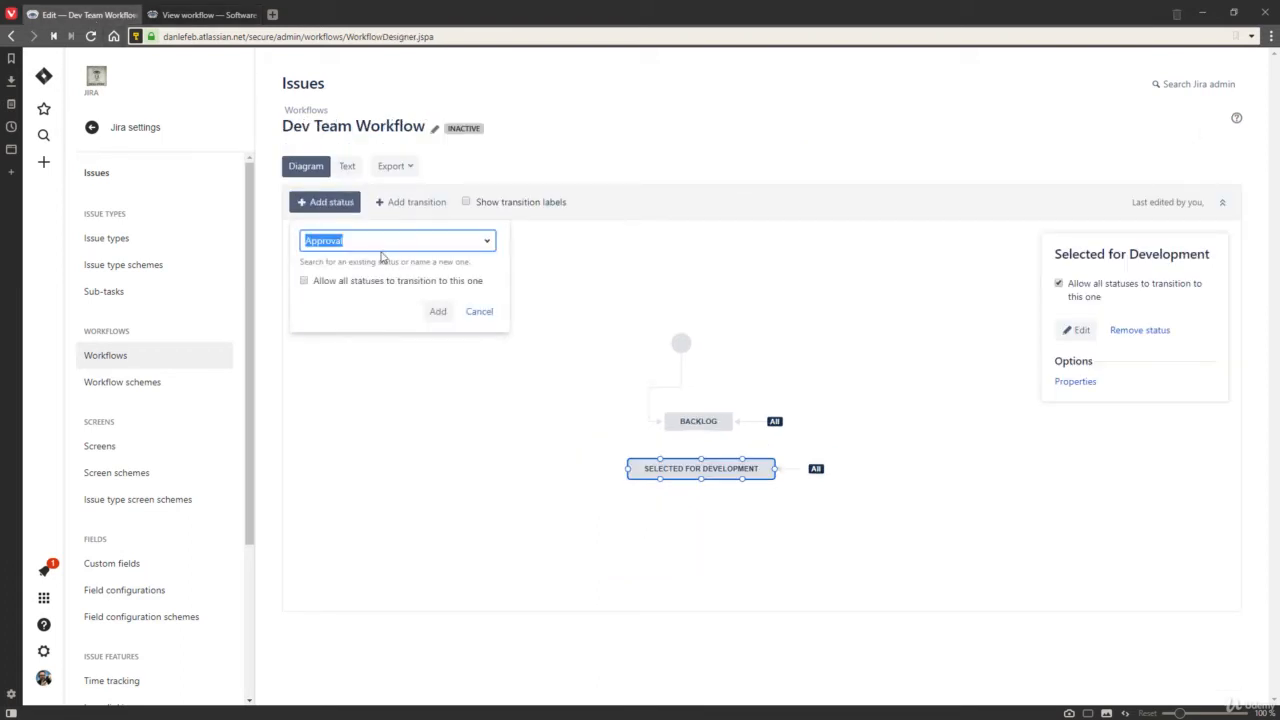
type("In")
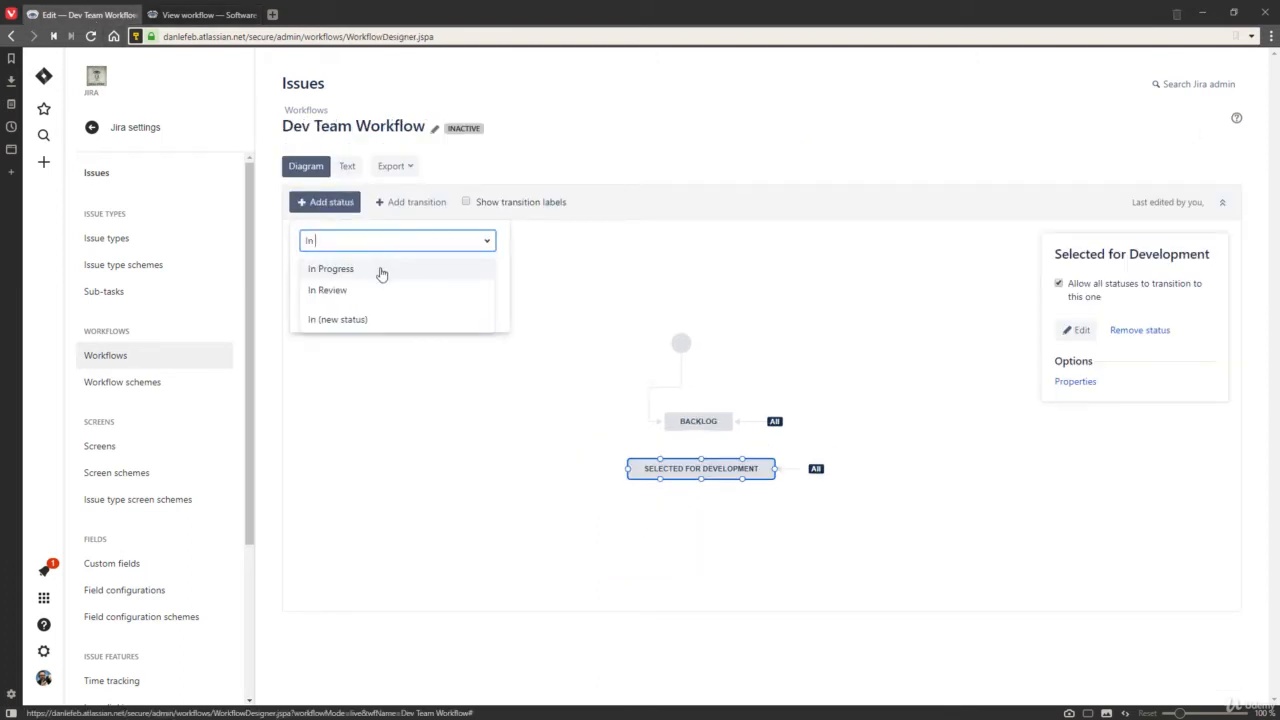
left_click(380, 269)
left_click(438, 312)
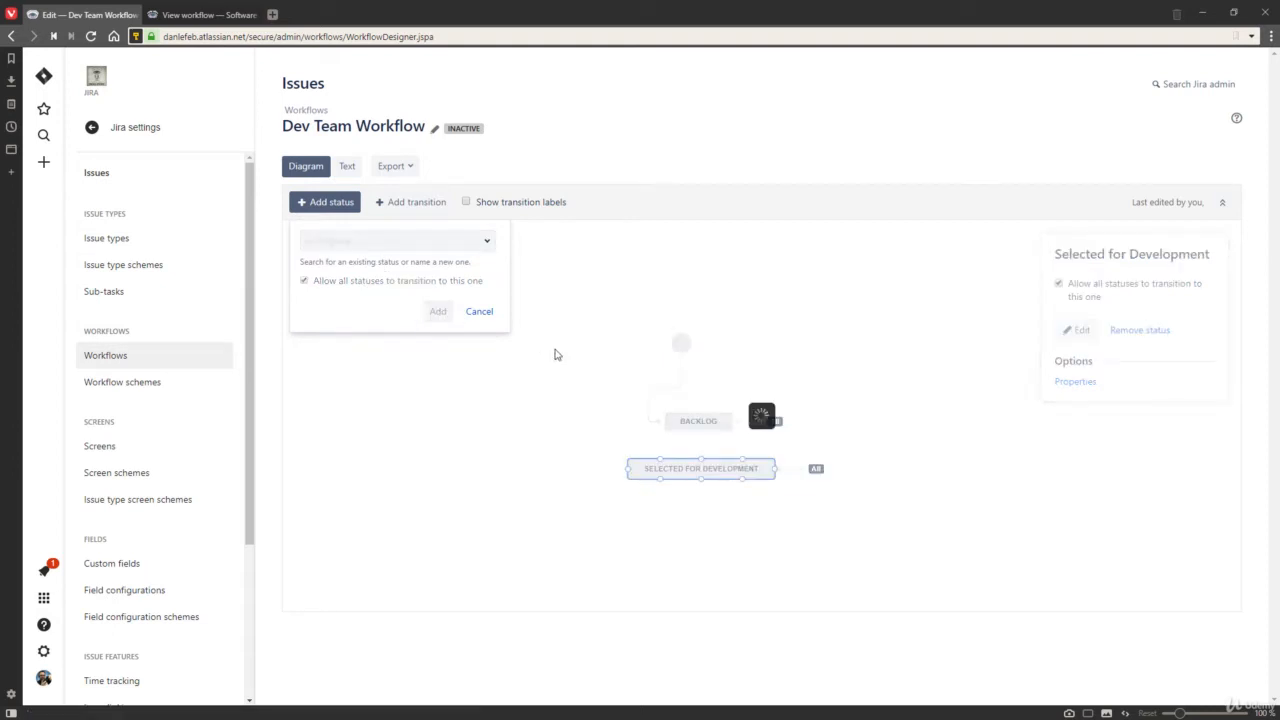
left_click_drag(758, 295, 697, 520)
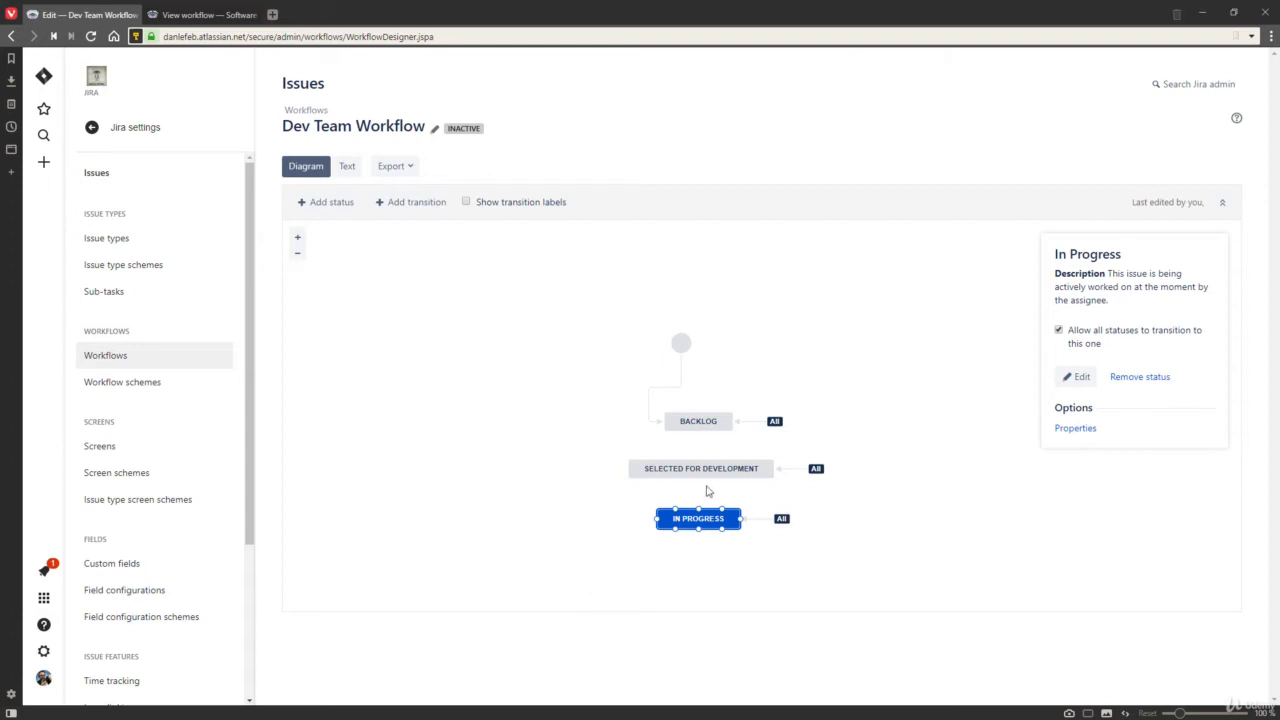
Tighten the vertical spacing of the Selected for Development and In Progress statuses beneath Backlog.
left_click_drag(706, 469, 702, 462)
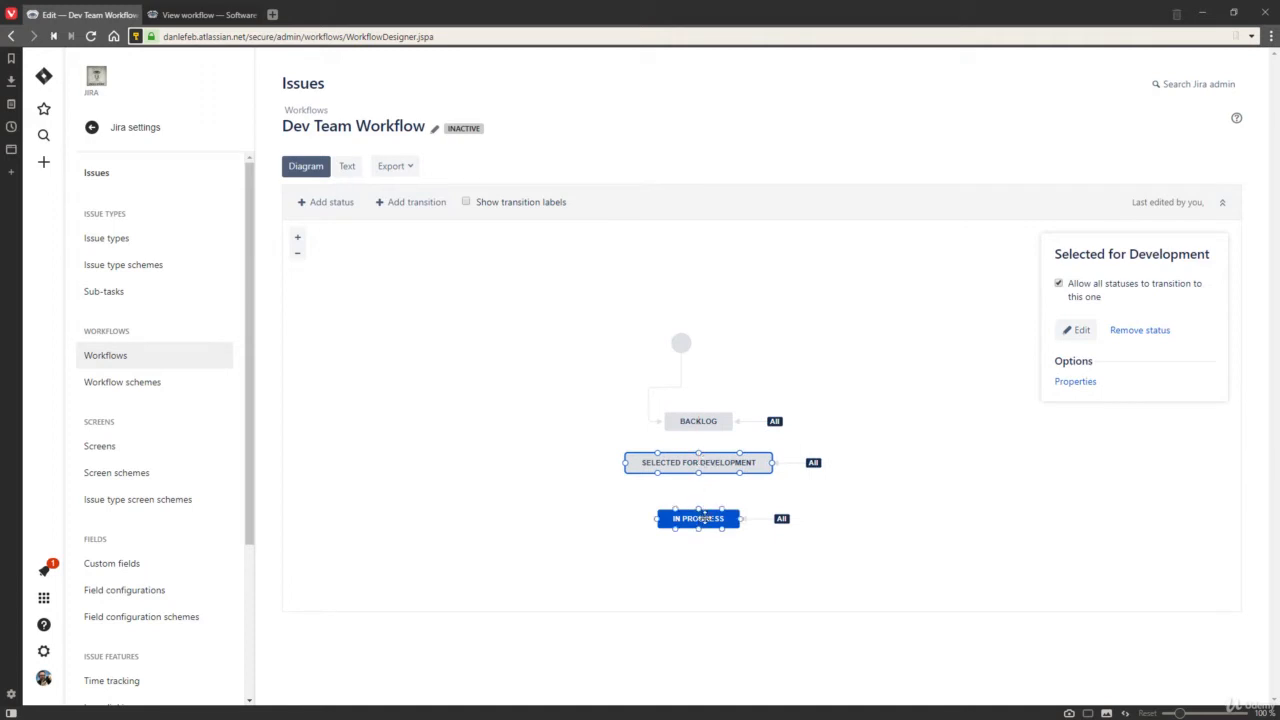
left_click_drag(700, 518, 704, 505)
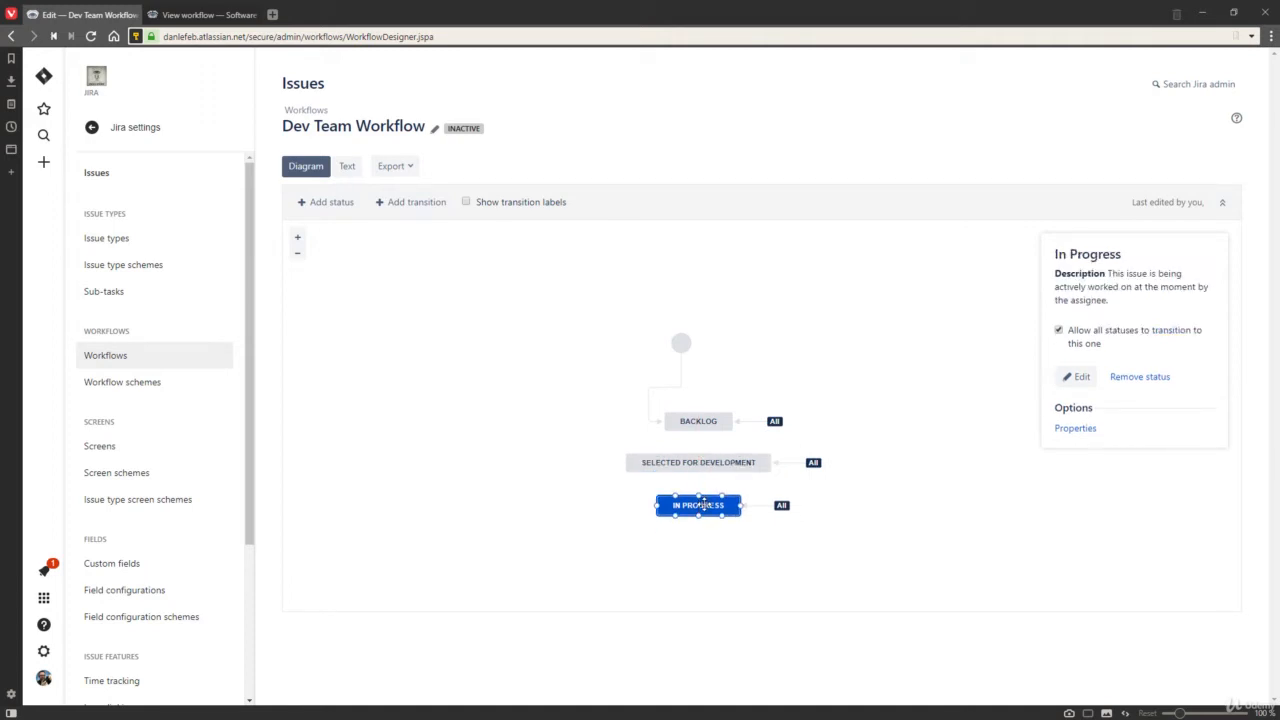
left_click_drag(704, 505, 704, 505)
Using the Project DEV workflow as reference, add the Done status with transitions allowed from all statuses and place it below In Progress.
left_click(205, 15)
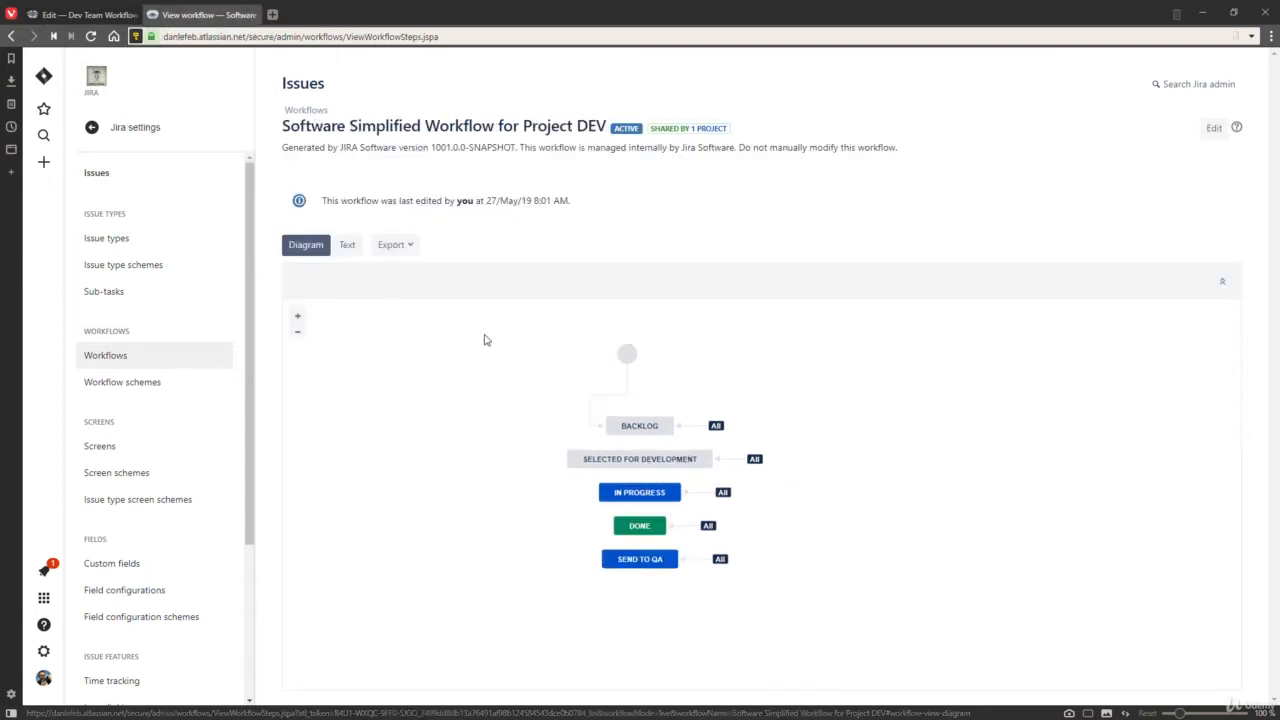
left_click(80, 15)
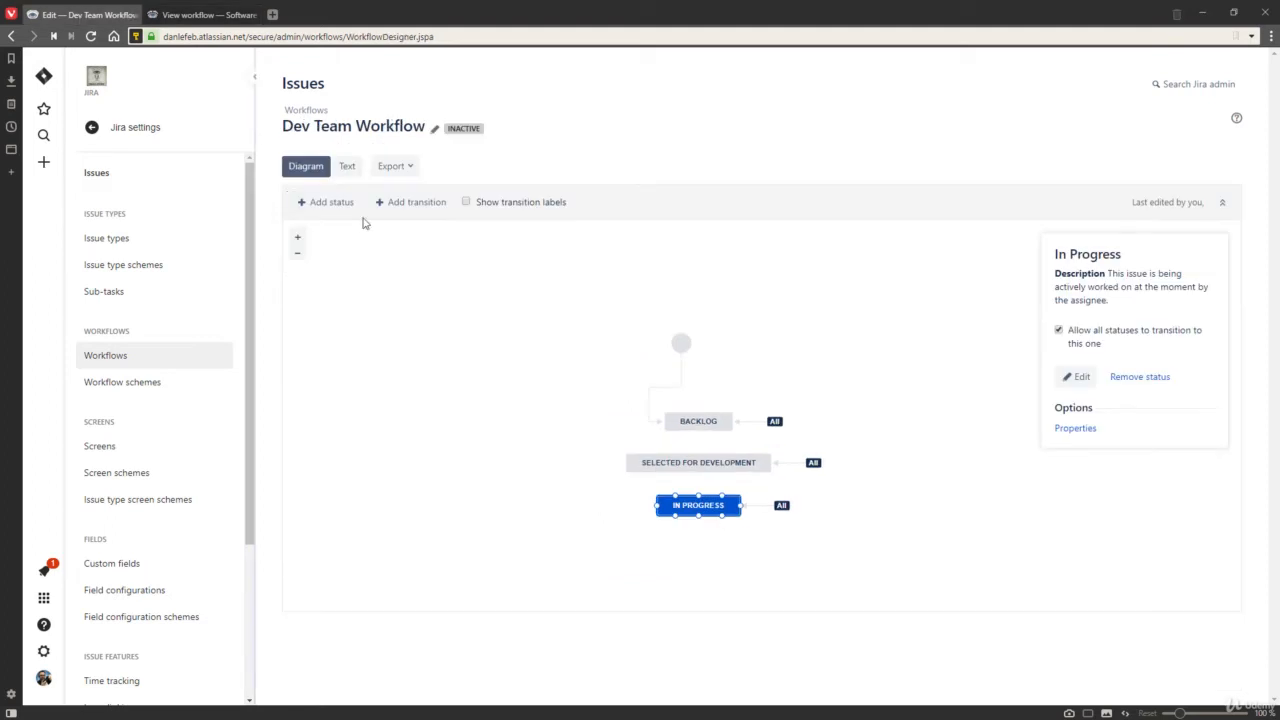
left_click(329, 202)
type("Do")
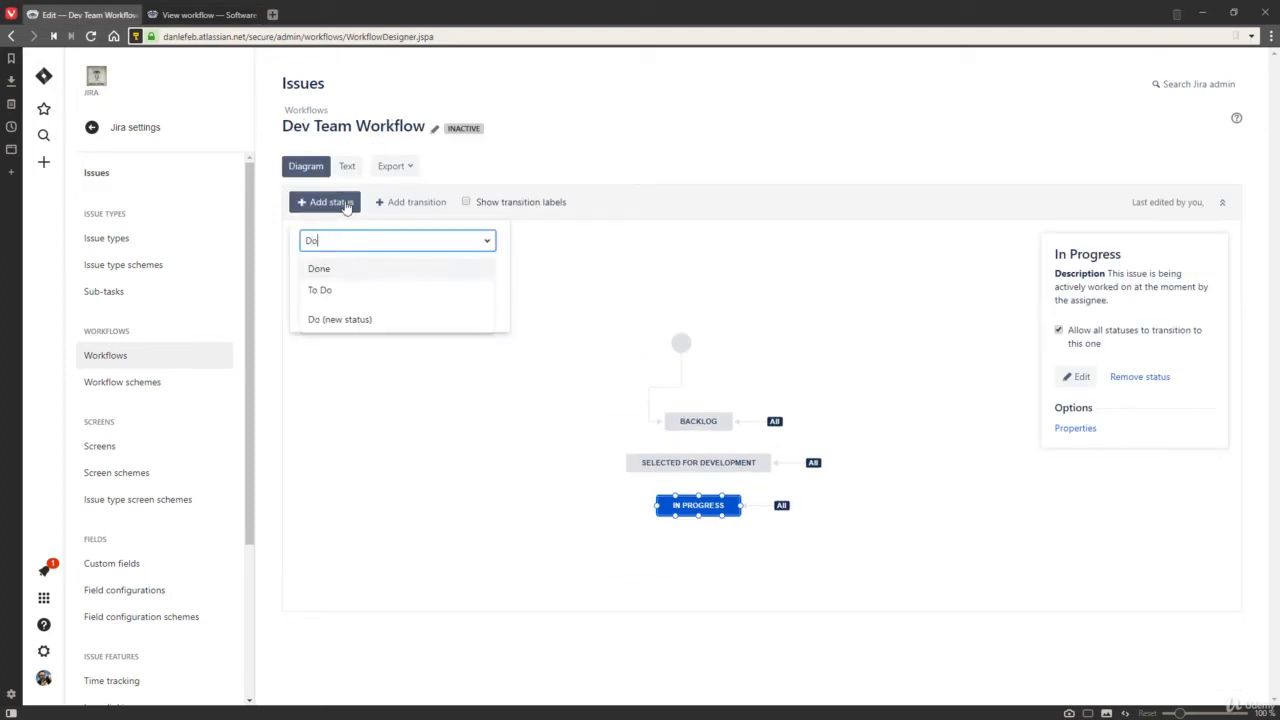
left_click(348, 272)
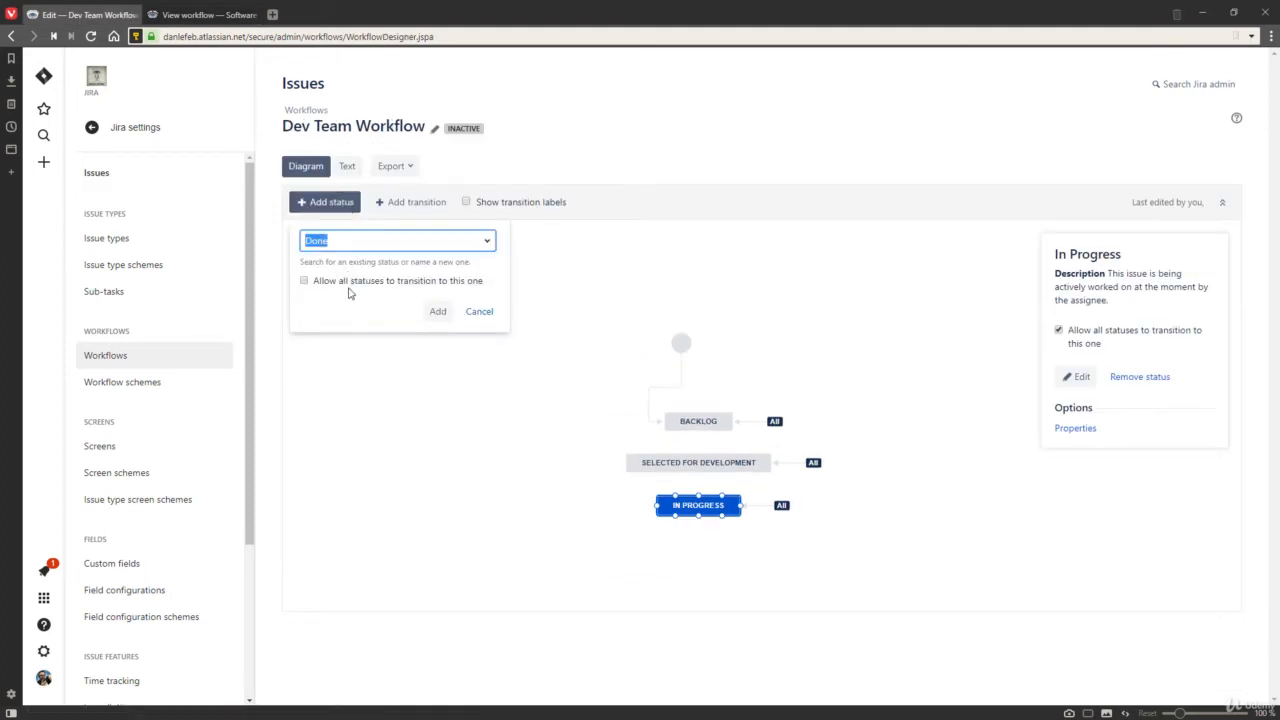
left_click(350, 282)
left_click(436, 311)
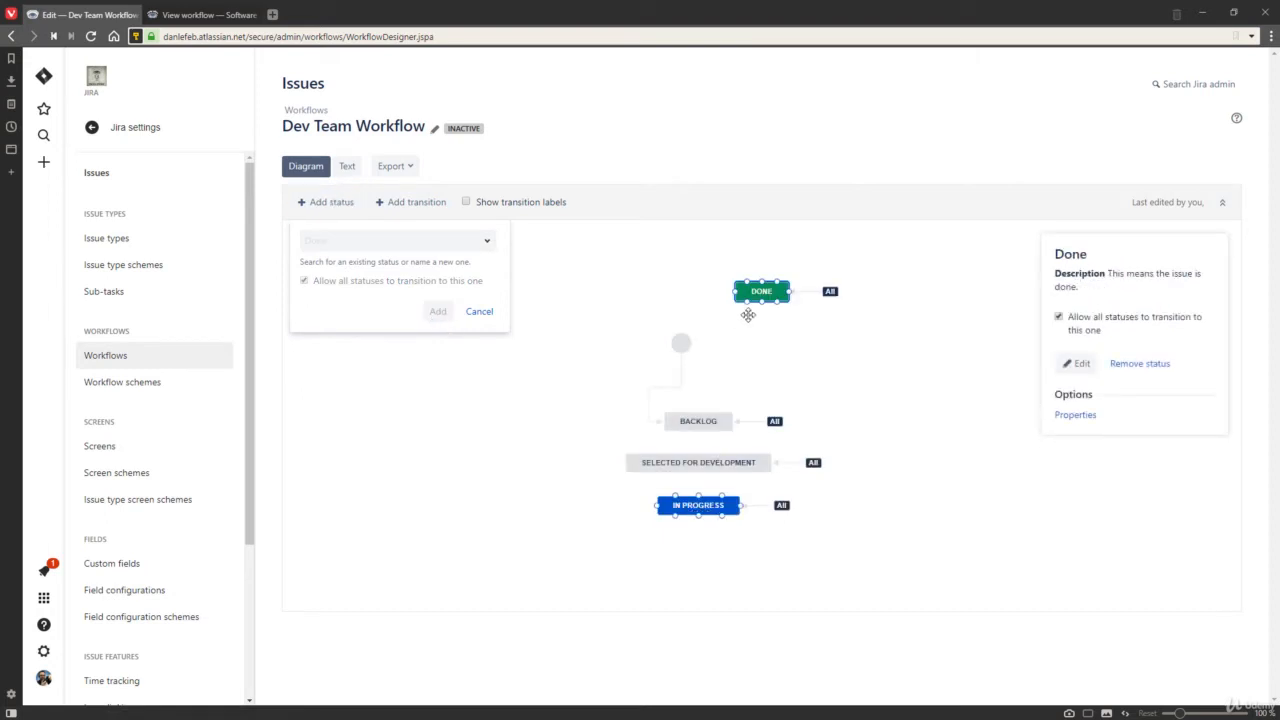
left_click_drag(760, 296, 691, 546)
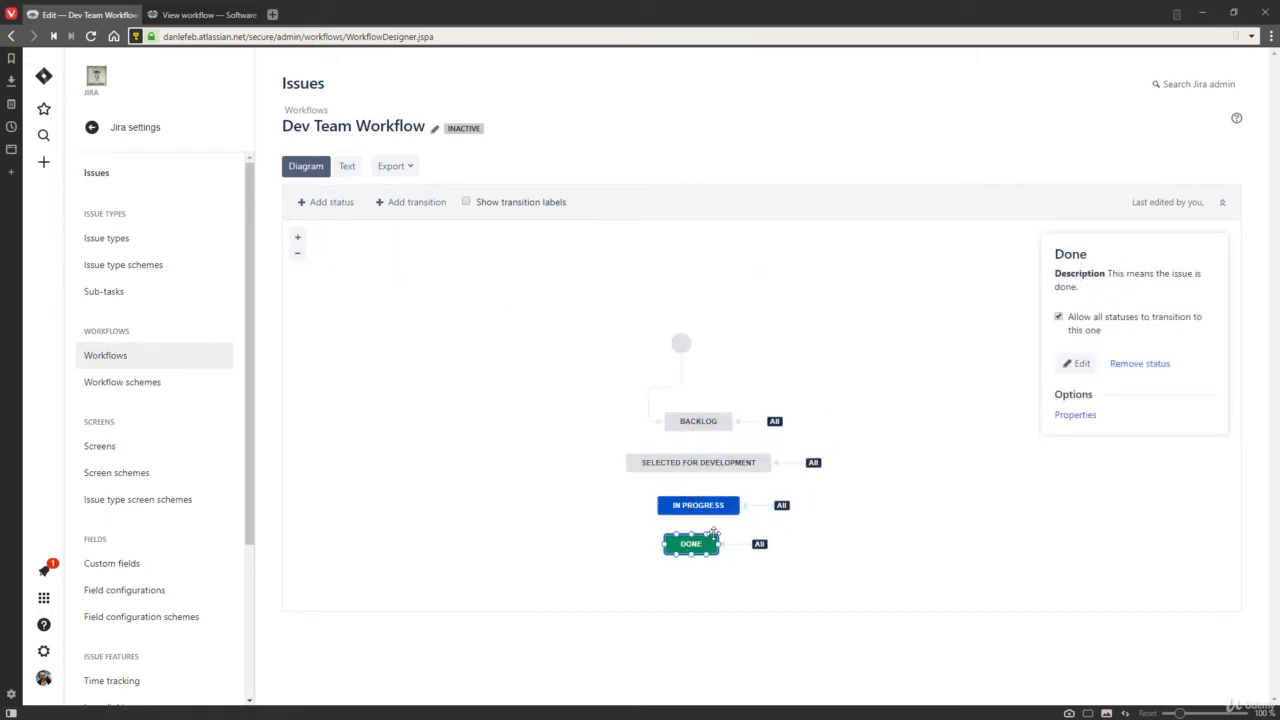
Compare the statuses in the Dev Team Workflow diagram with those in the Project DEV simplified workflow.
left_click(200, 15)
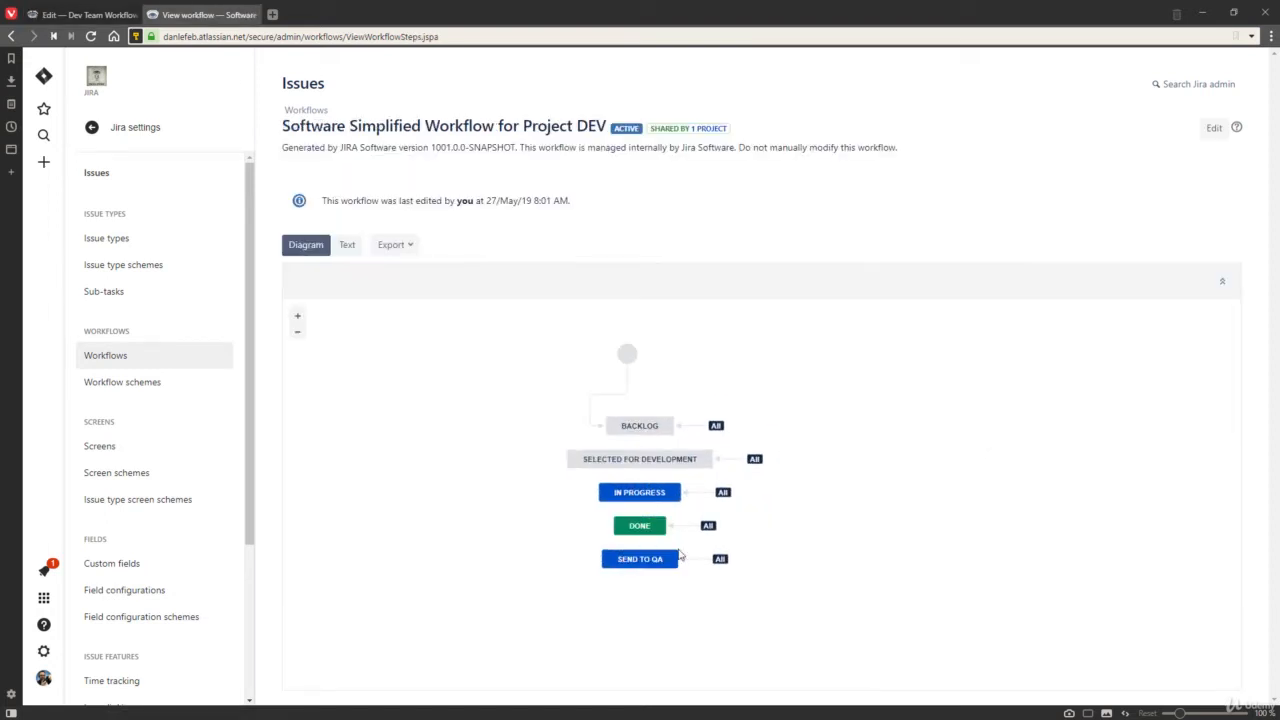
left_click(70, 14)
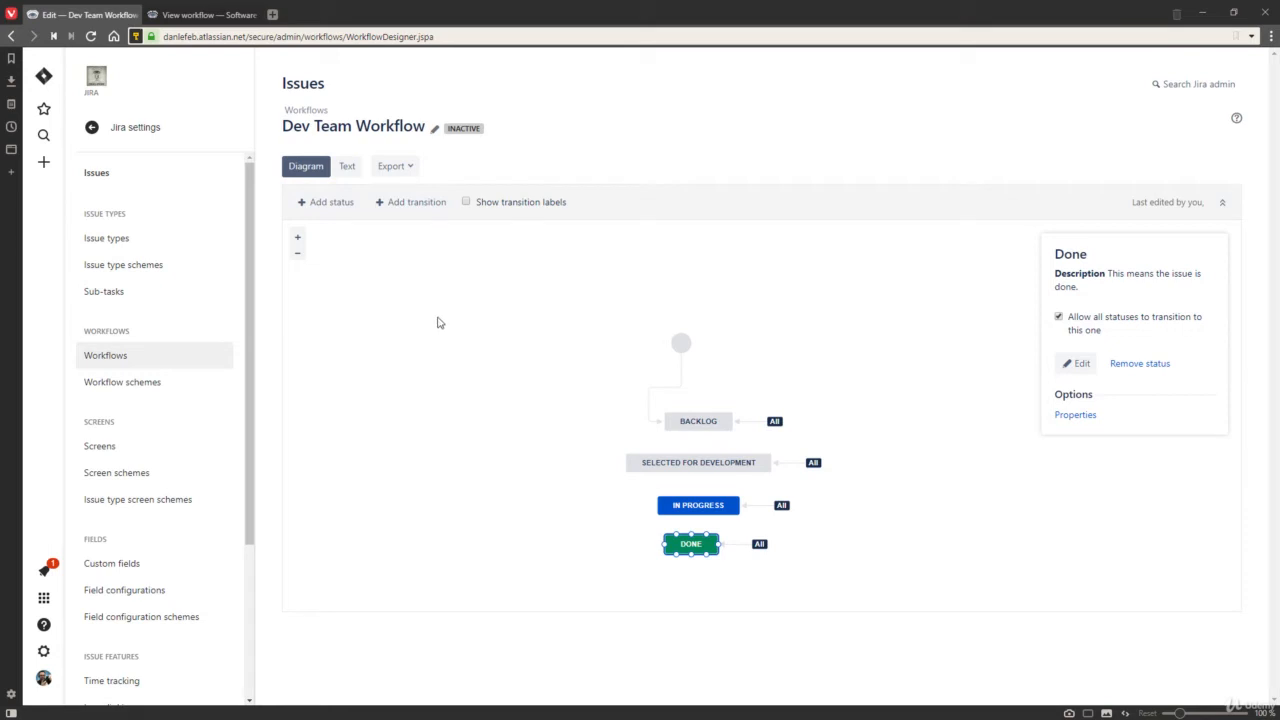
left_click(205, 15)
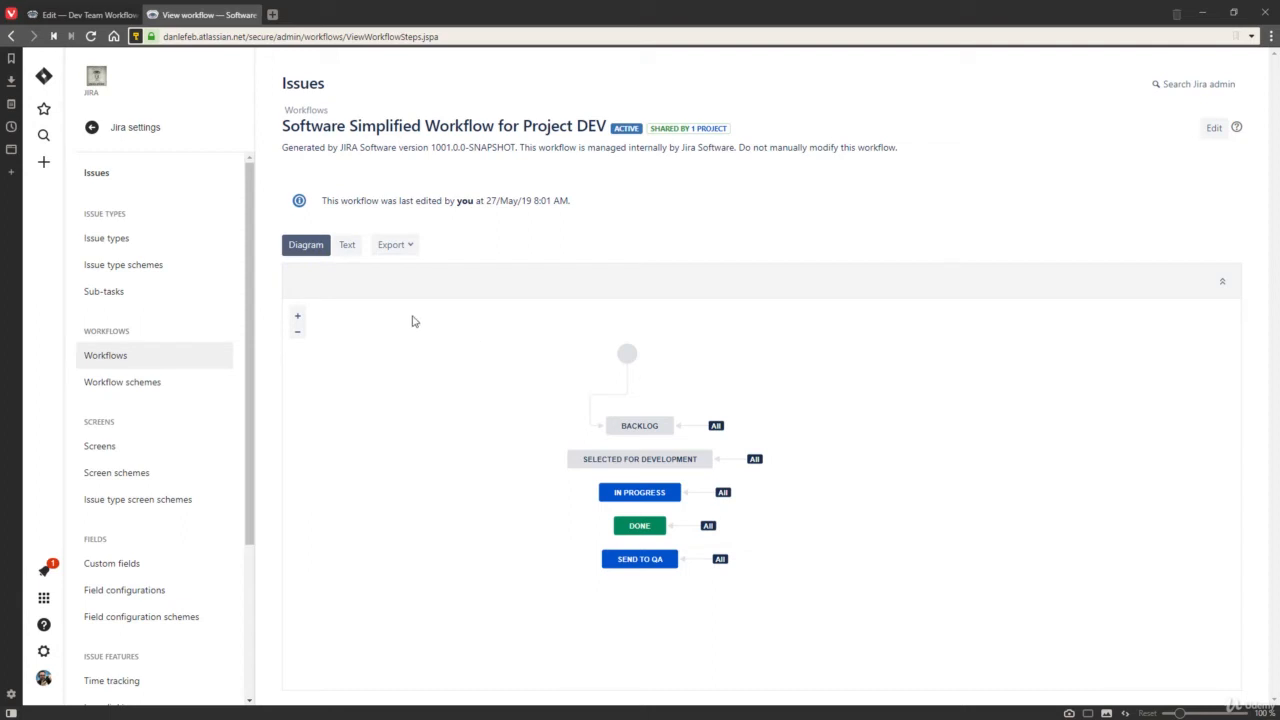
left_click(89, 17)
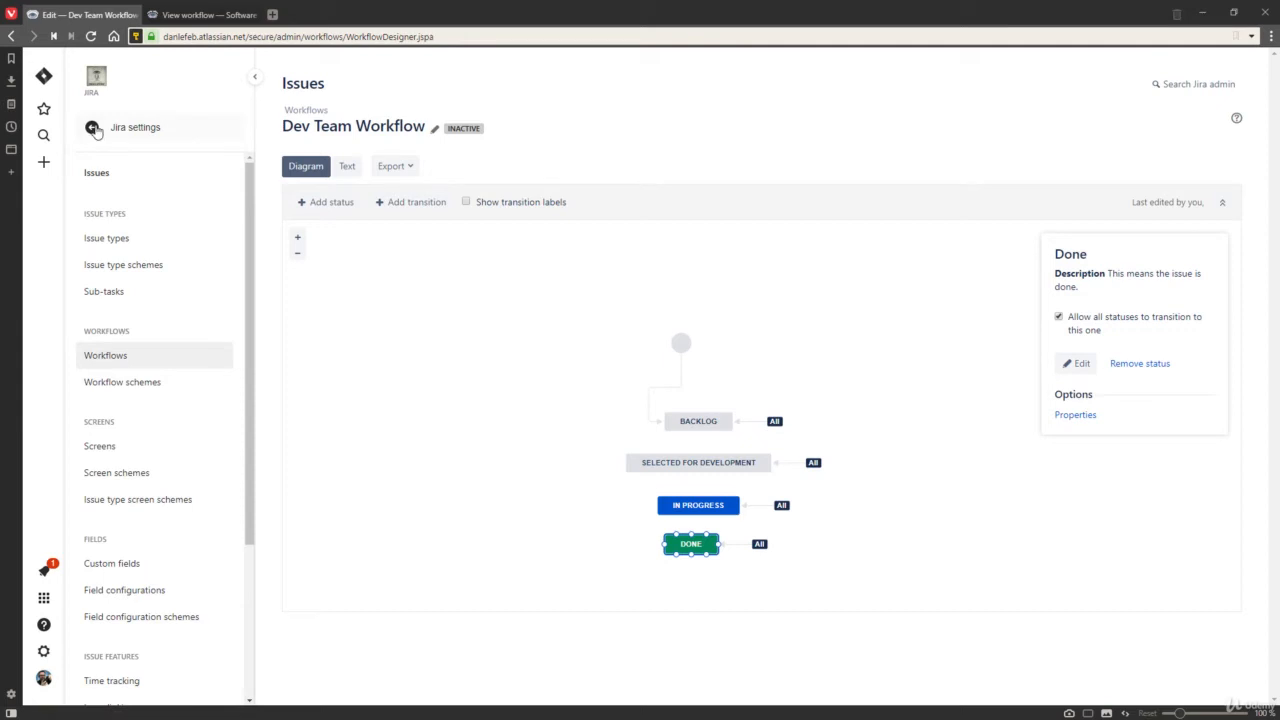
Add the existing Dev Team Workflow to the DEV: Software Simplified Workflow Scheme and assign it to All Unassigned Issue Types.
left_click(114, 386)
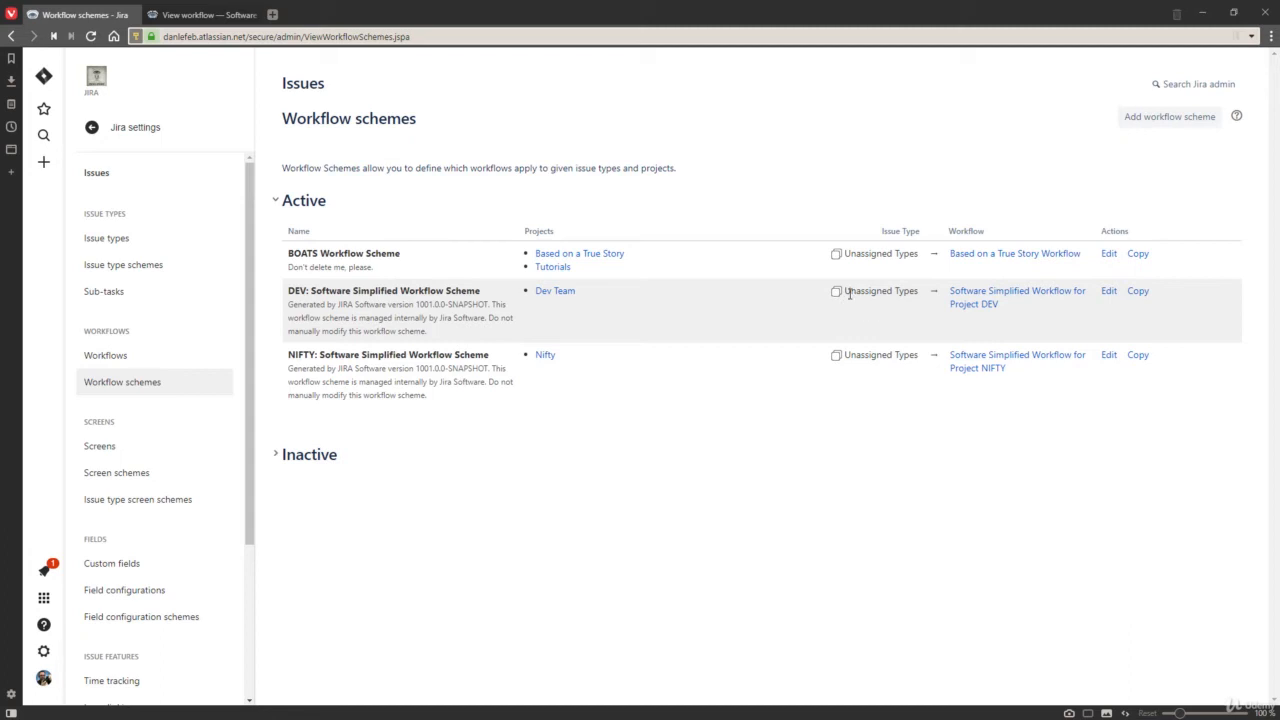
left_click(1108, 292)
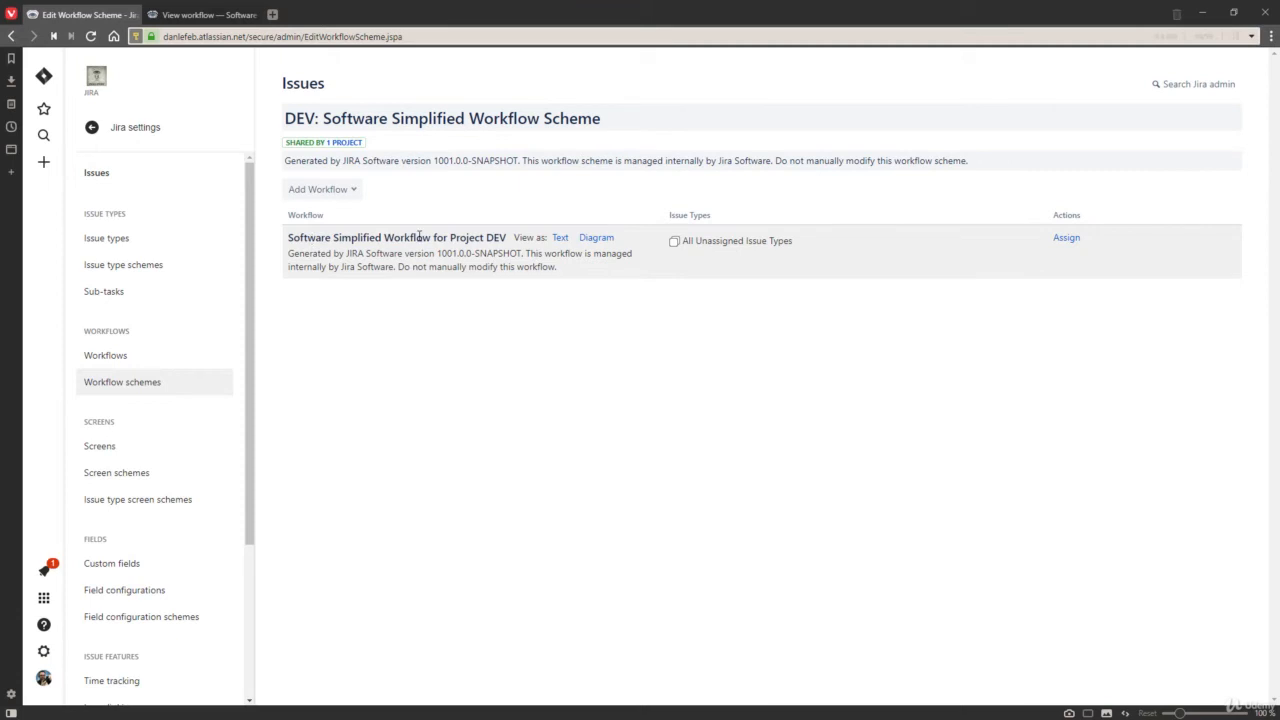
left_click(346, 192)
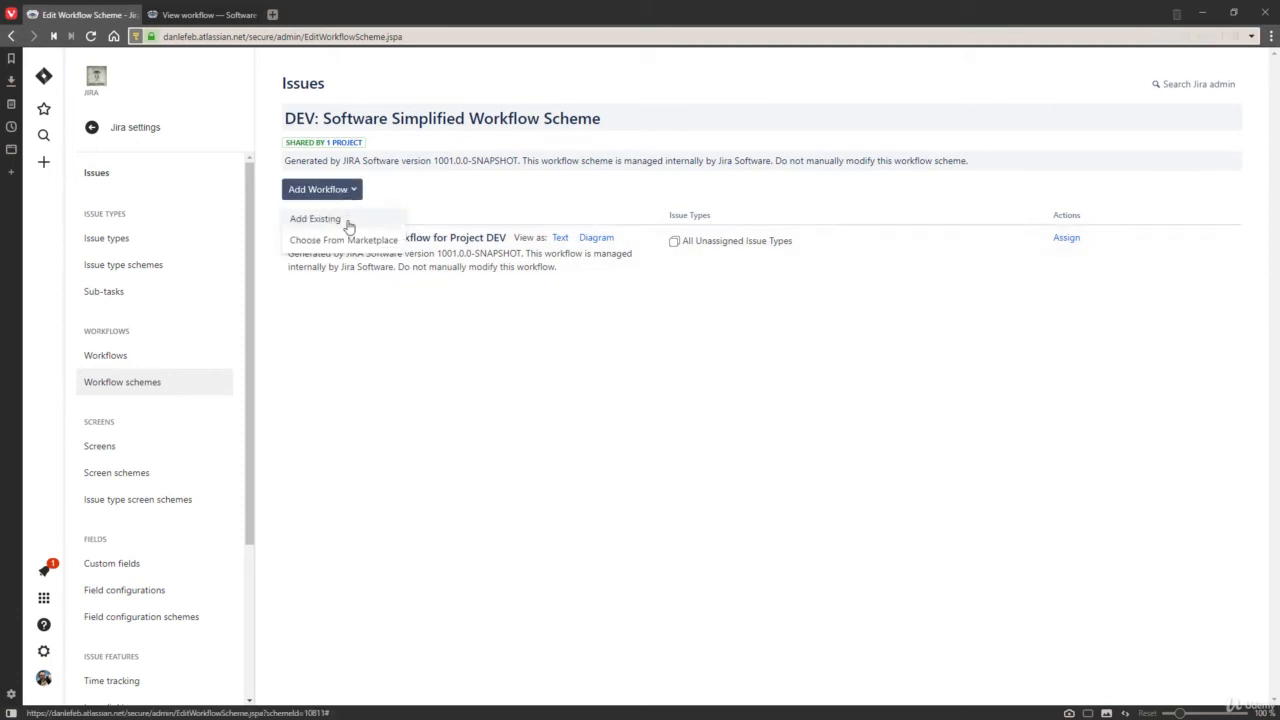
left_click(346, 221)
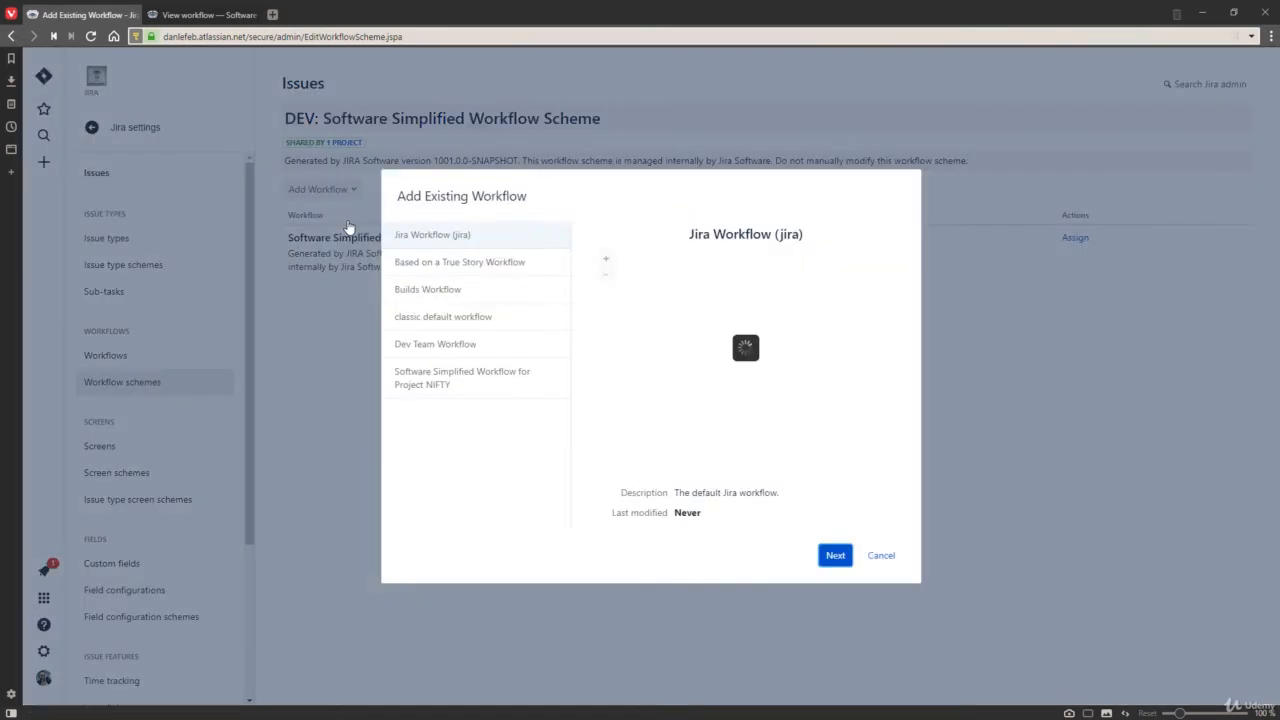
left_click(463, 352)
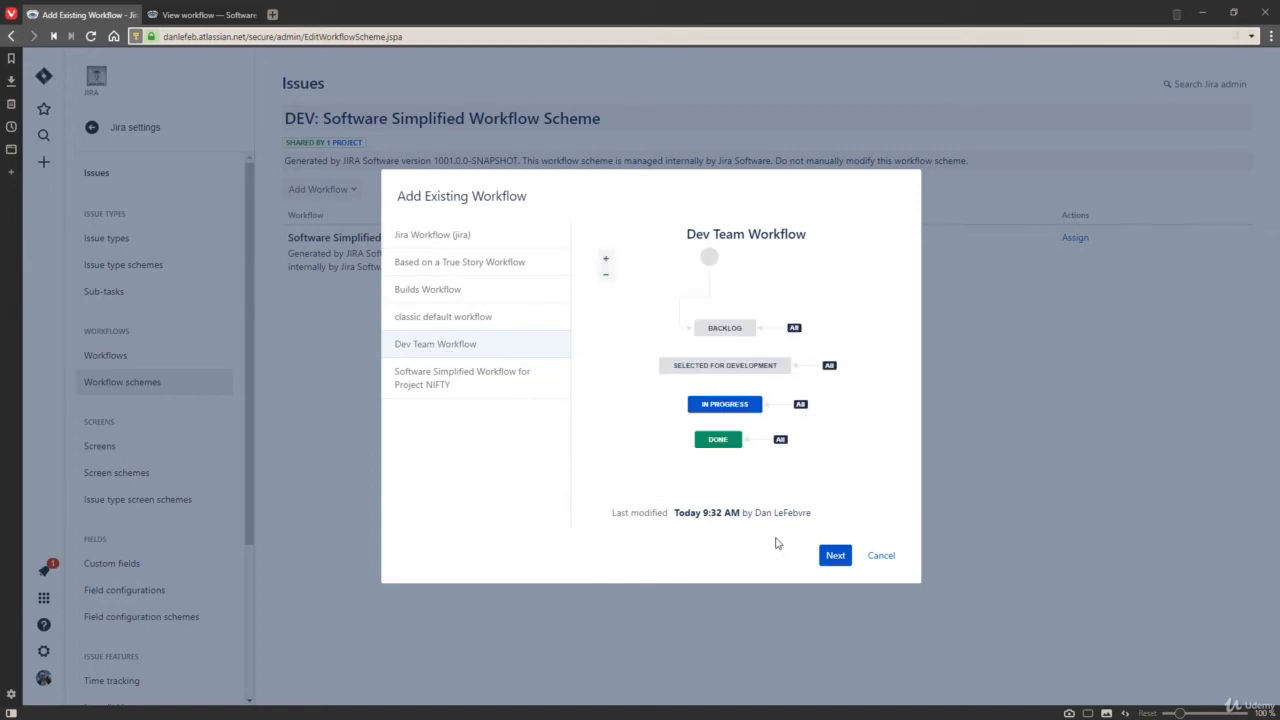
left_click(826, 558)
left_click(575, 285)
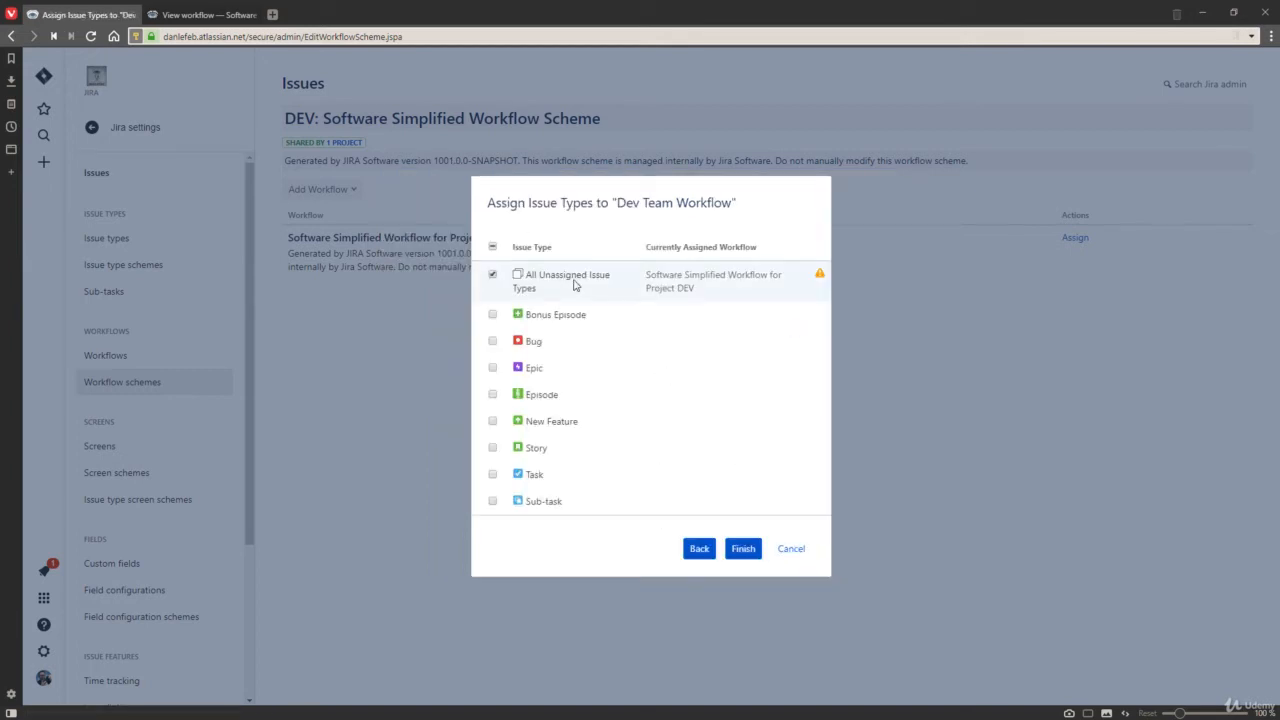
left_click(743, 548)
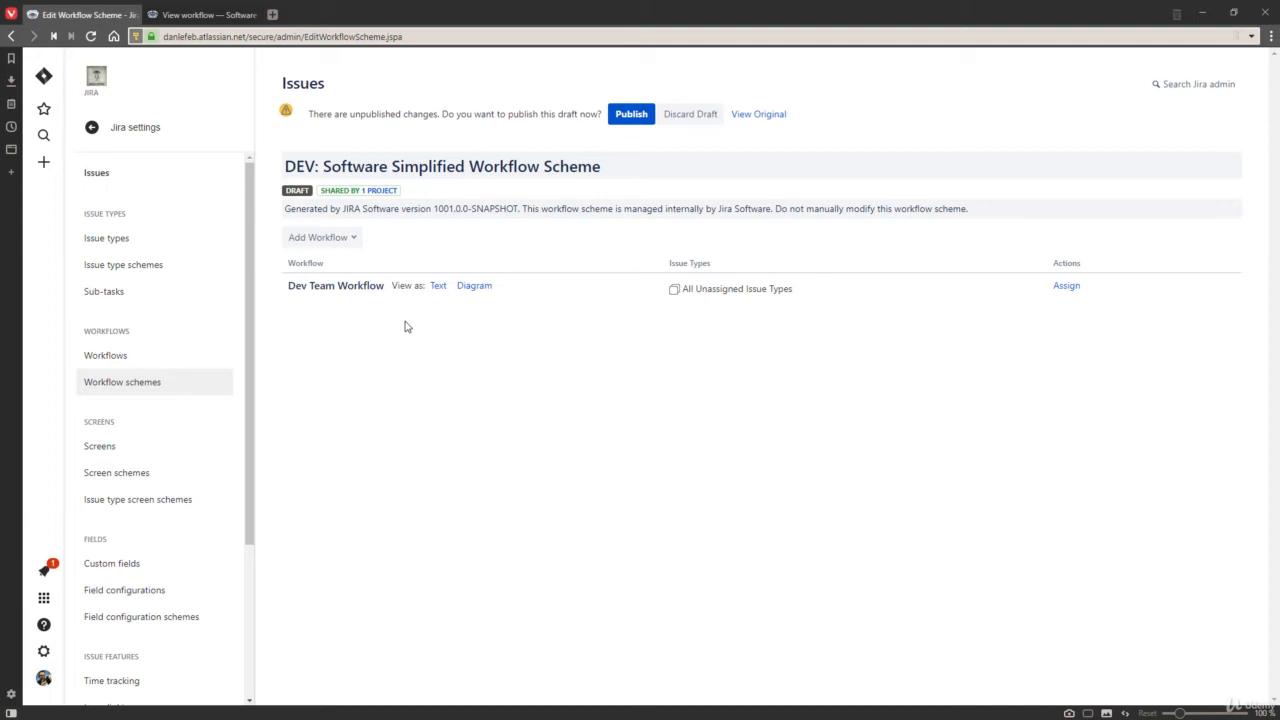
Publish the draft DEV workflow scheme, mapping the Send to QA status to Backlog for every issue type, and acknowledge the migration.
left_click(630, 116)
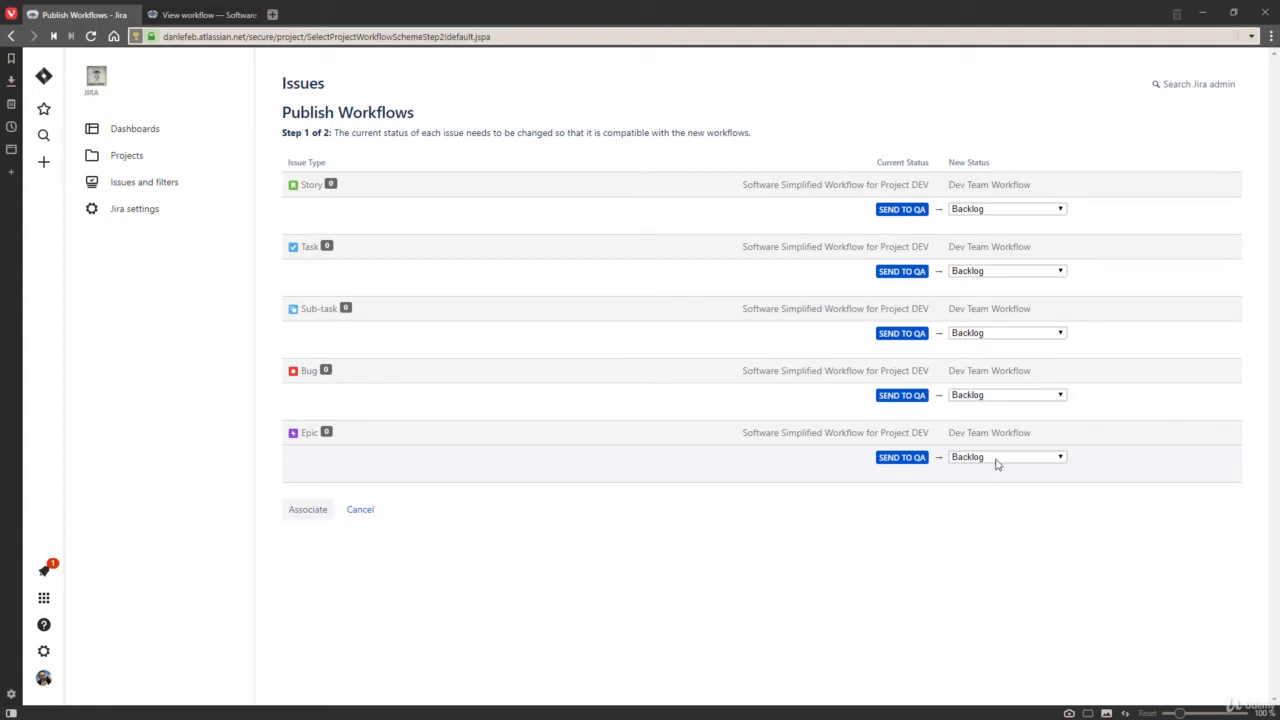
left_click(306, 510)
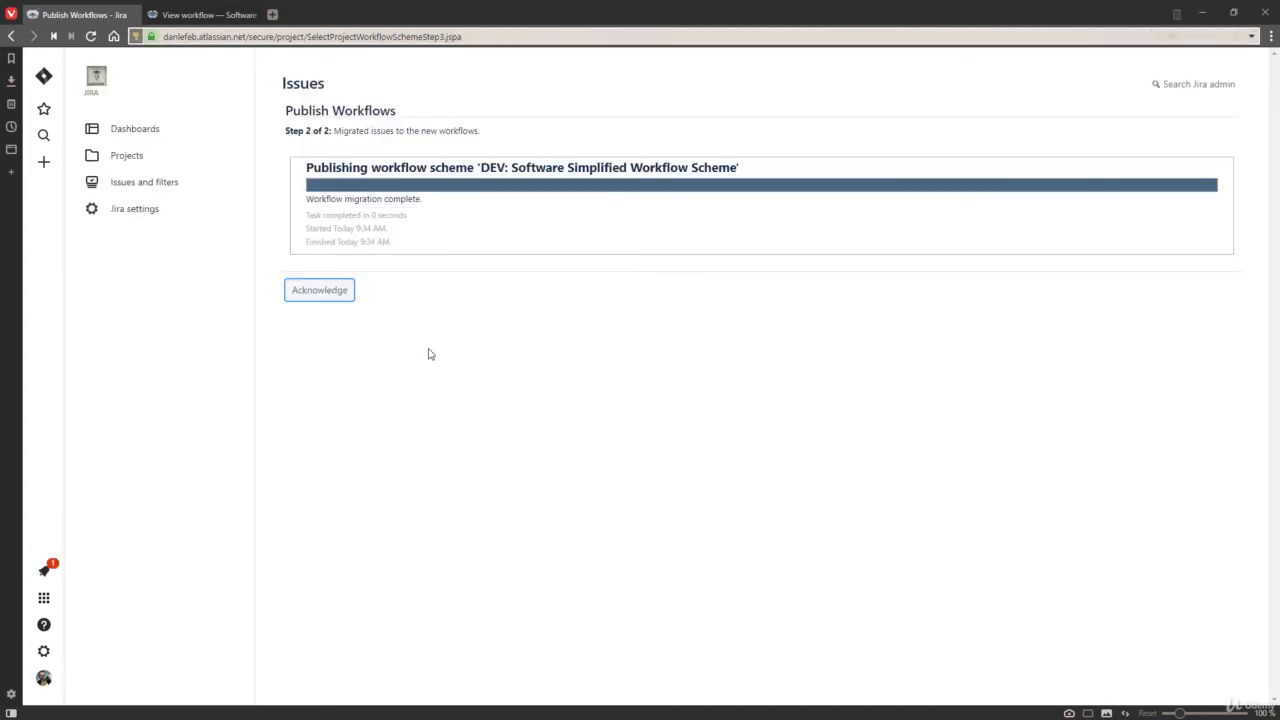
left_click(335, 290)
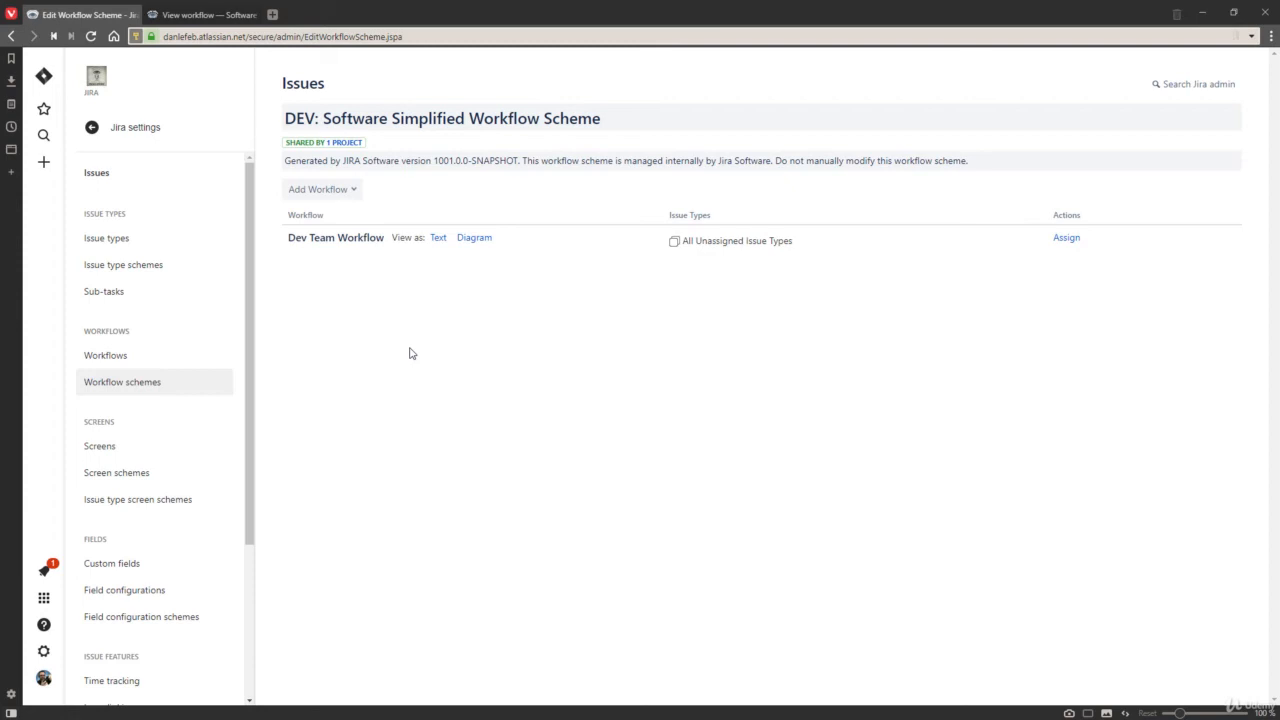
Rename the workflow scheme to "DEV: Software Workflow Scheme".
left_click(490, 120)
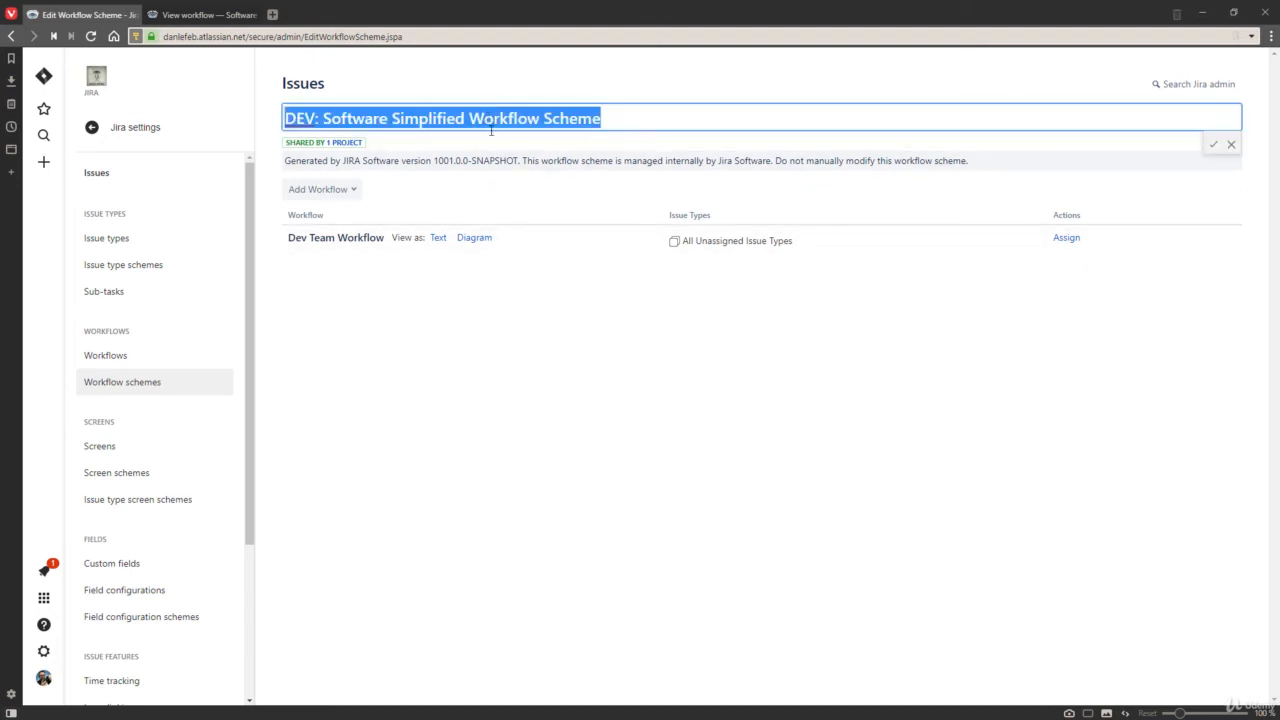
left_click(541, 118)
left_click_drag(465, 118, 390, 118)
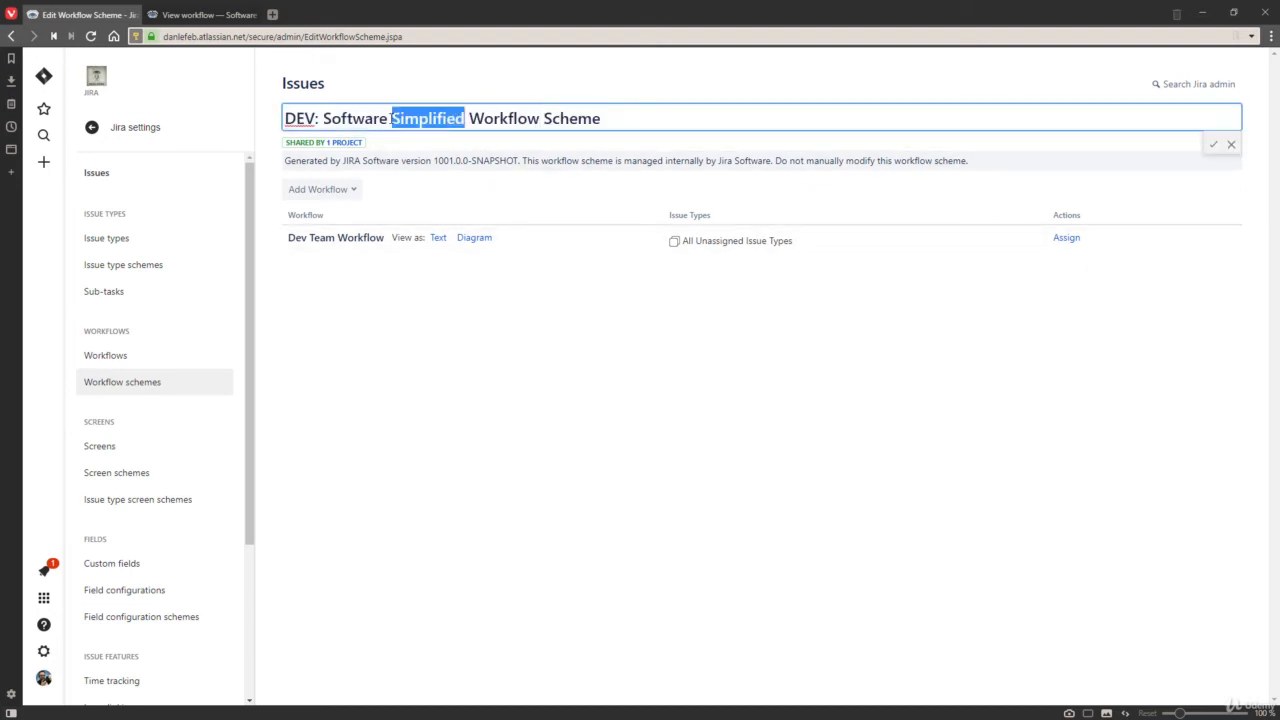
key("BackSpace")
key("BackSpace")
key("Return")
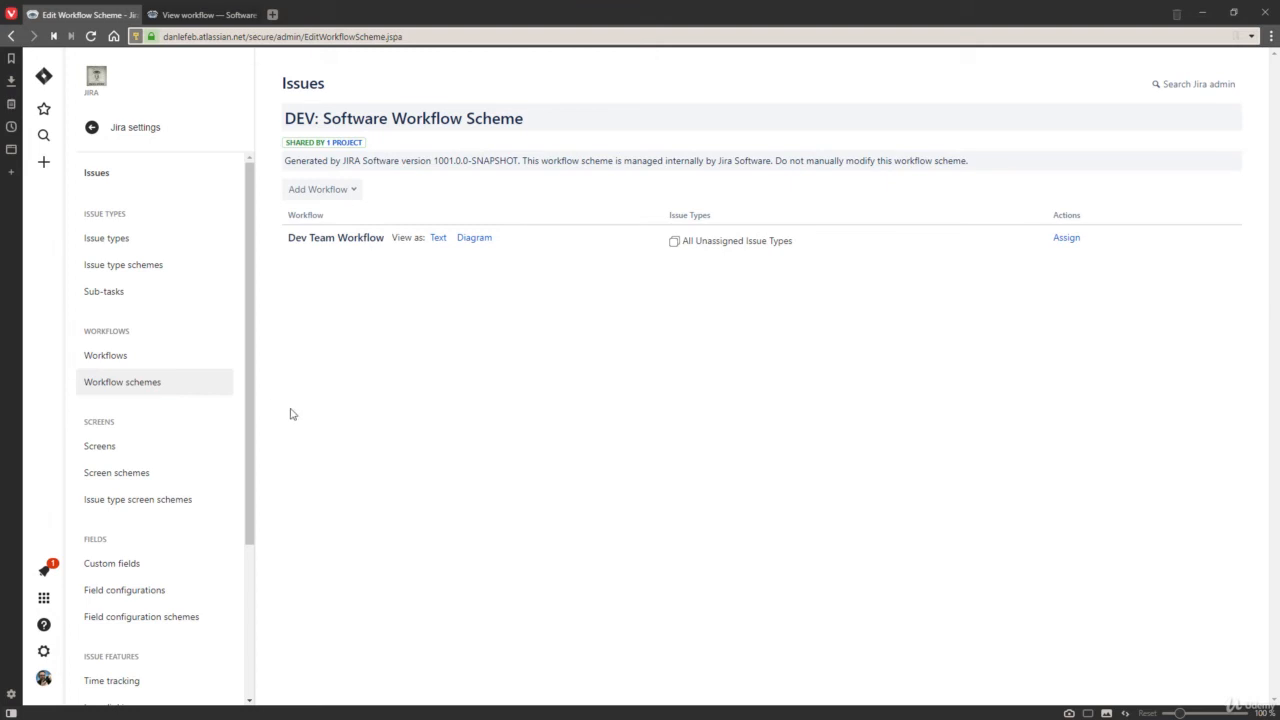
Check which workflows are associated with the Send to QA status in the list of statuses.
scroll(177, 455, "down", 5)
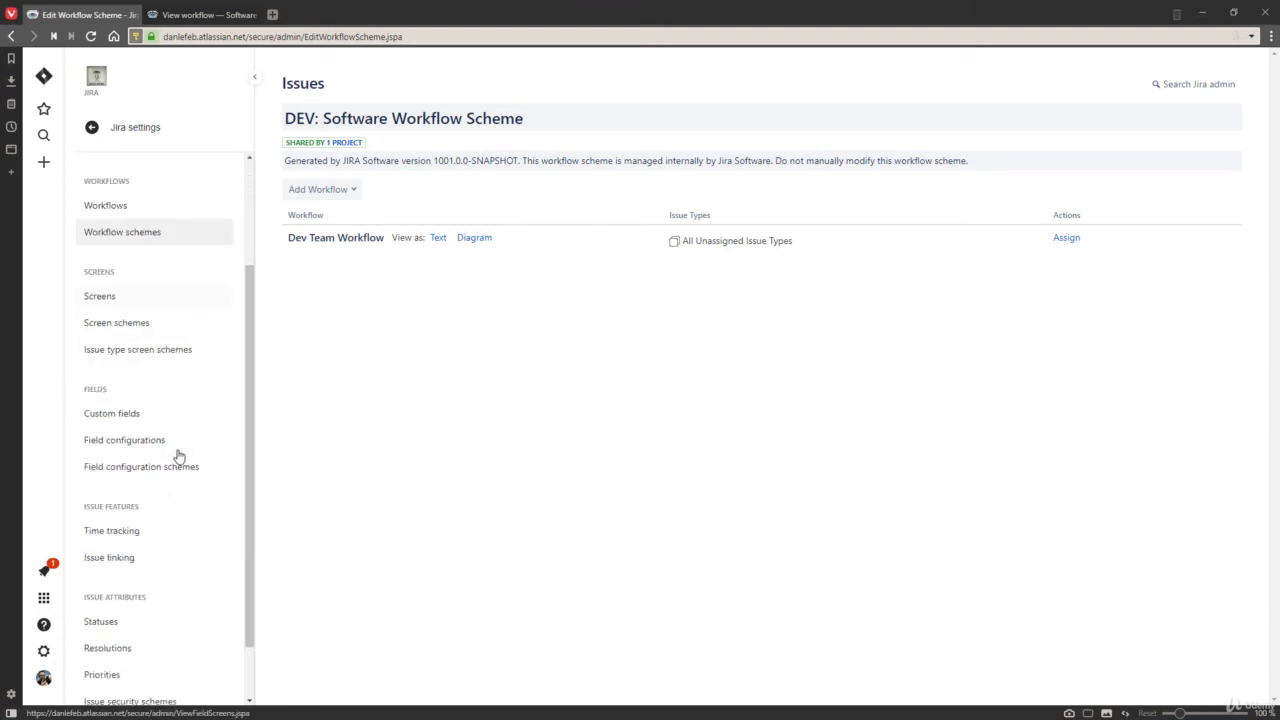
left_click(138, 558)
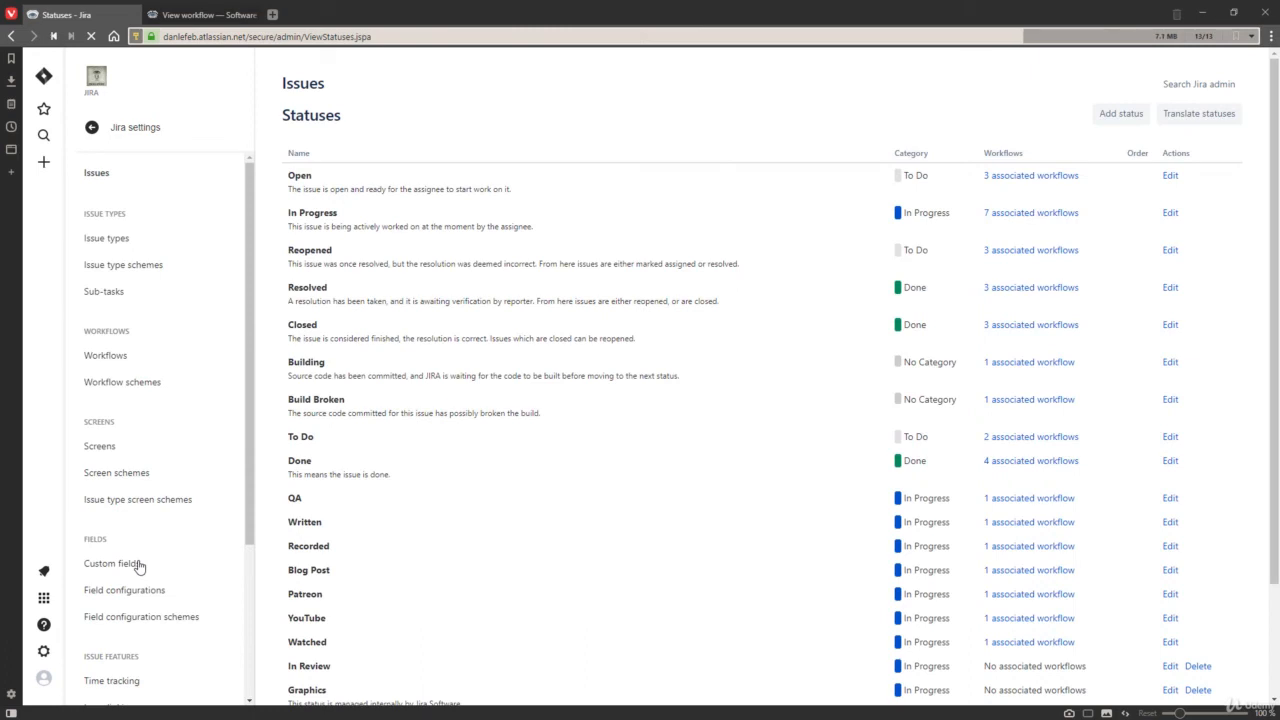
scroll(520, 509, "down", 3)
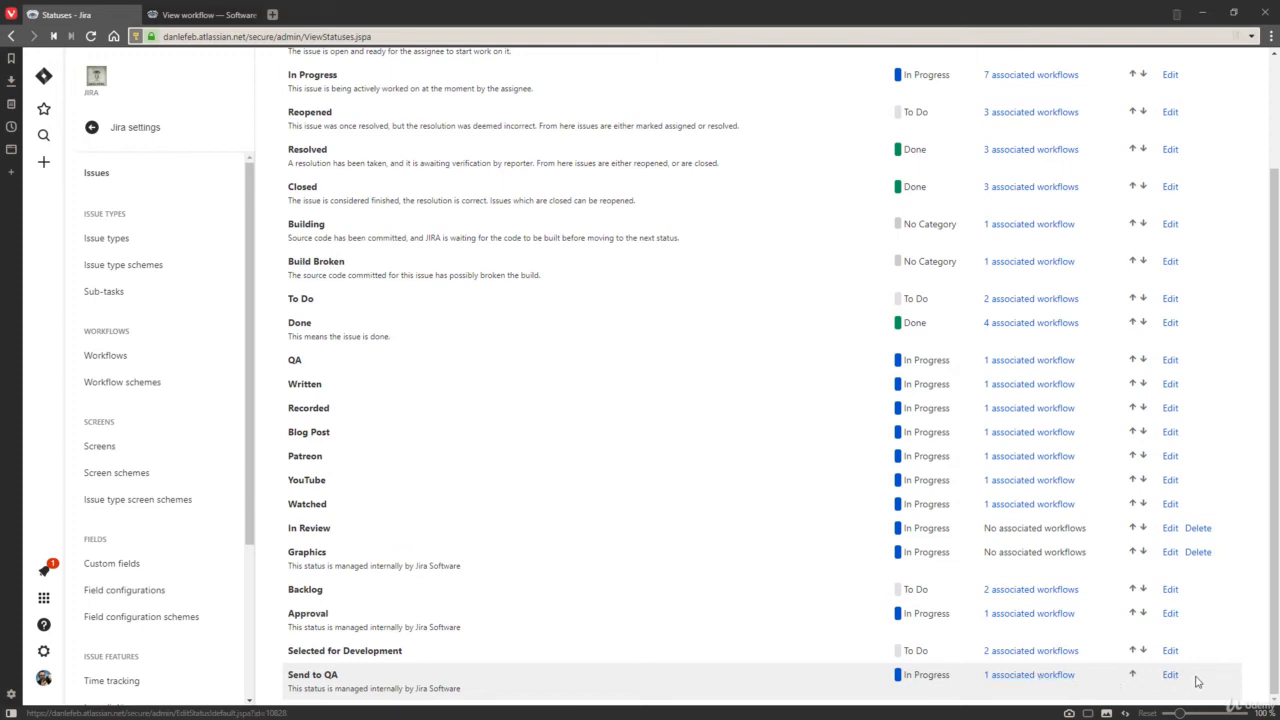
left_click(1036, 679)
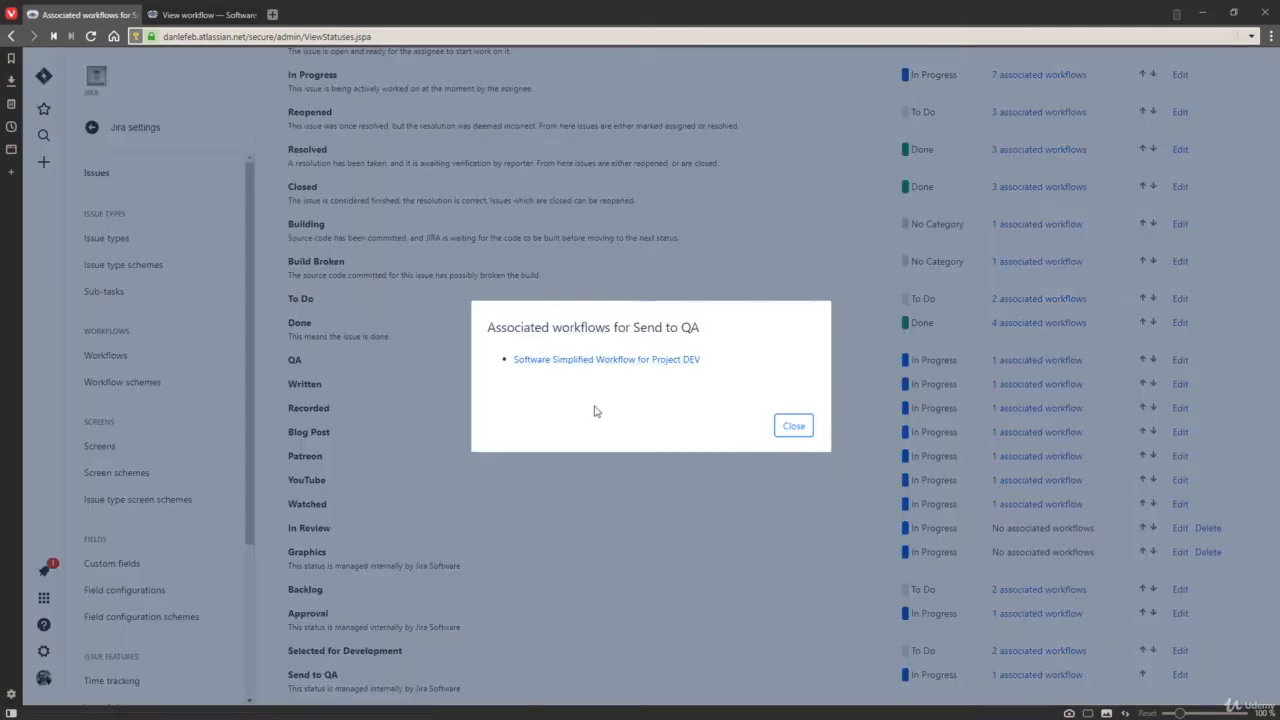
left_click(792, 427)
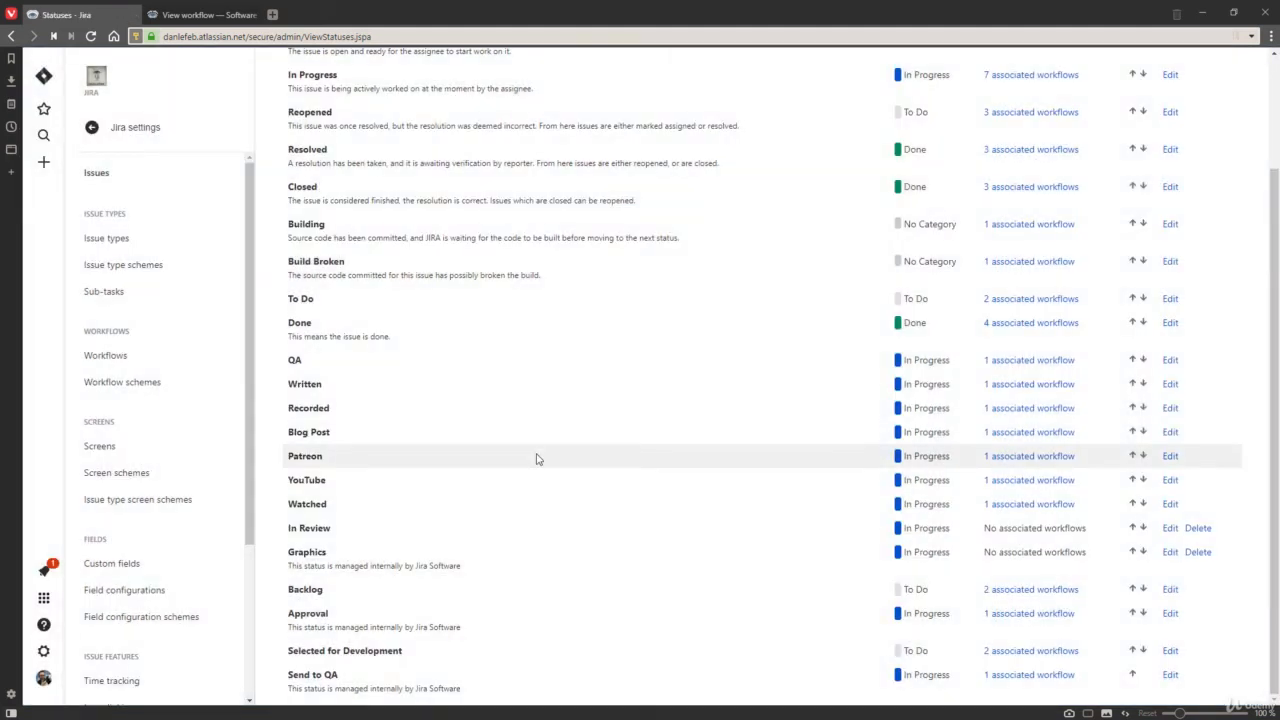
Remove the Send to QA status and its transitions from the inactive Software Simplified Workflow for Project DEV.
left_click(154, 364)
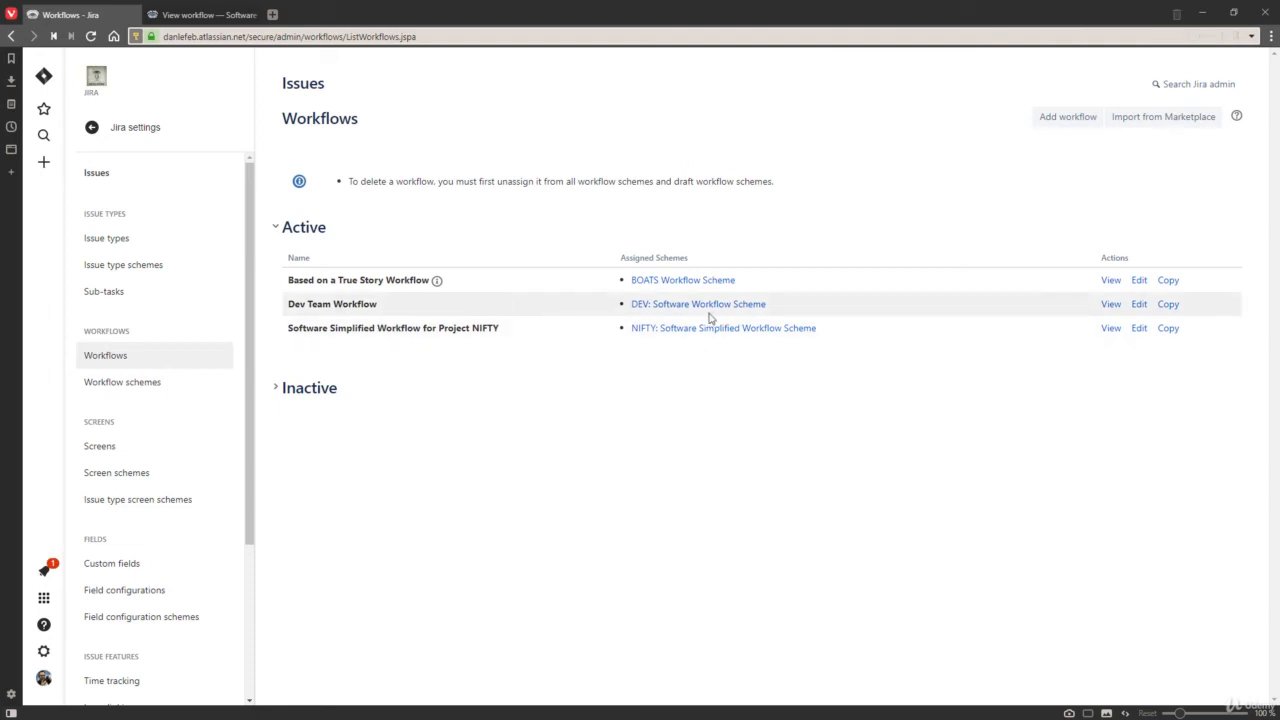
left_click(279, 397)
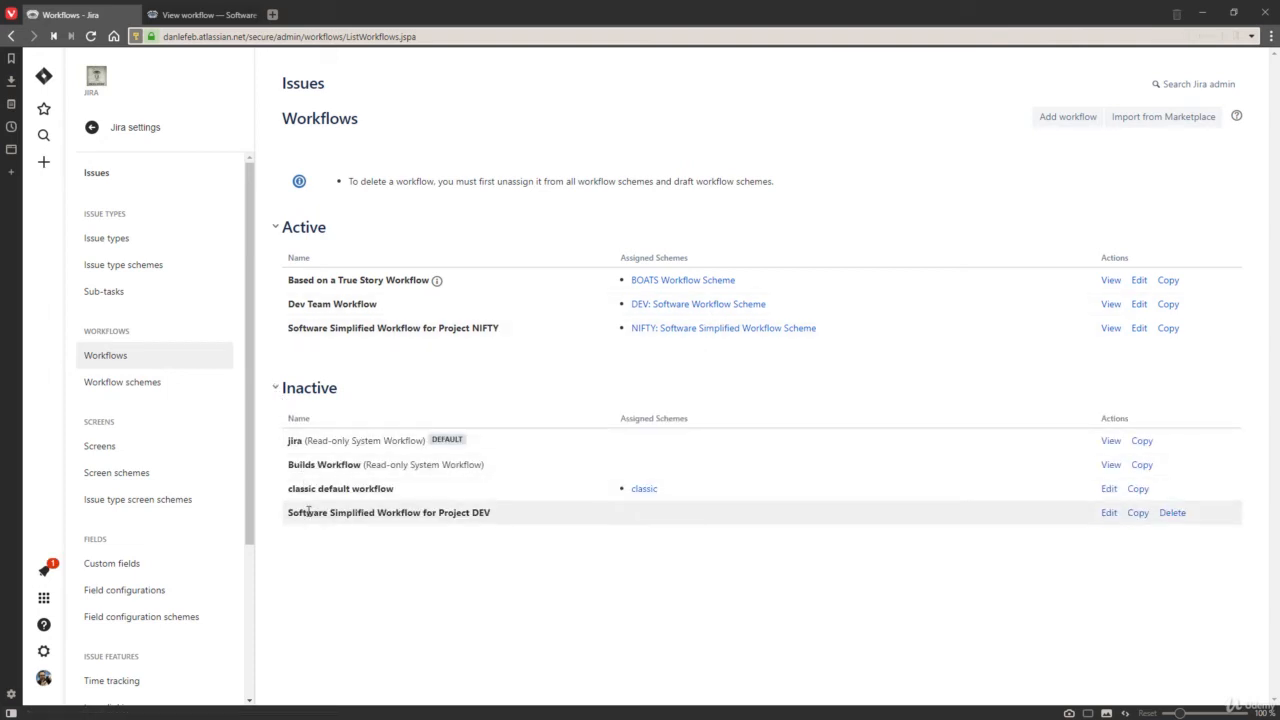
left_click(1108, 515)
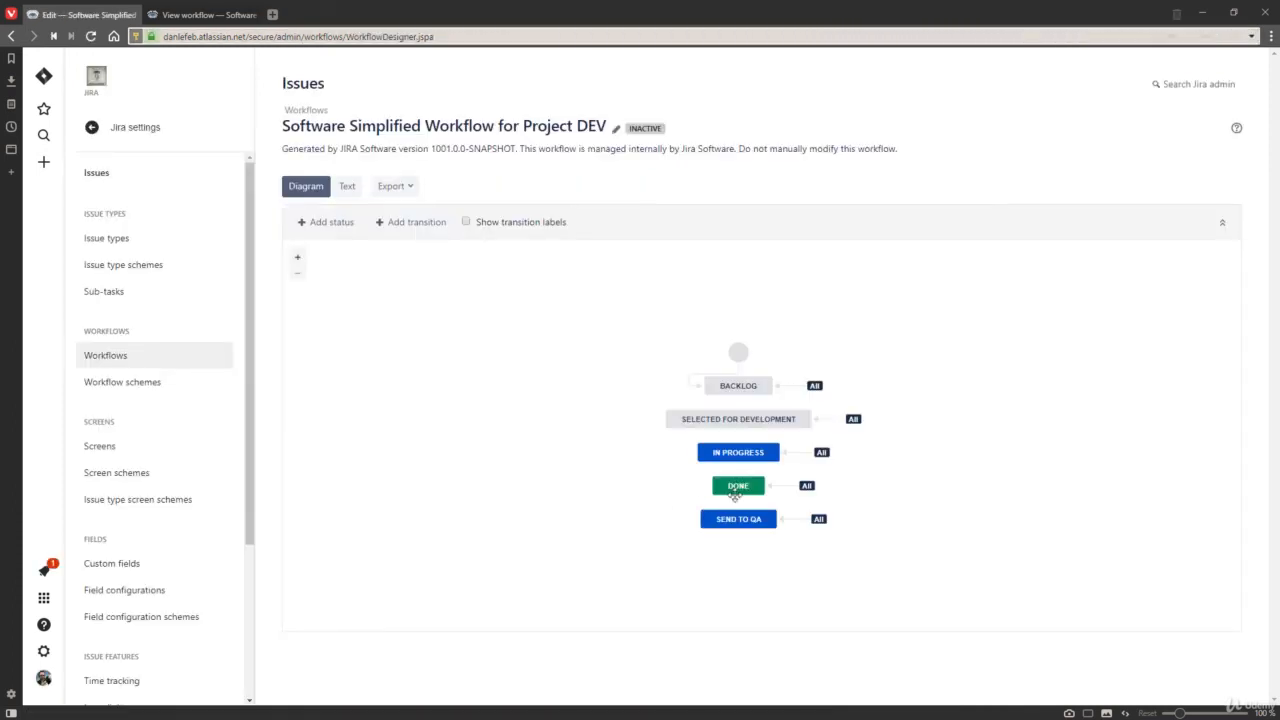
left_click(741, 521)
left_click(1140, 386)
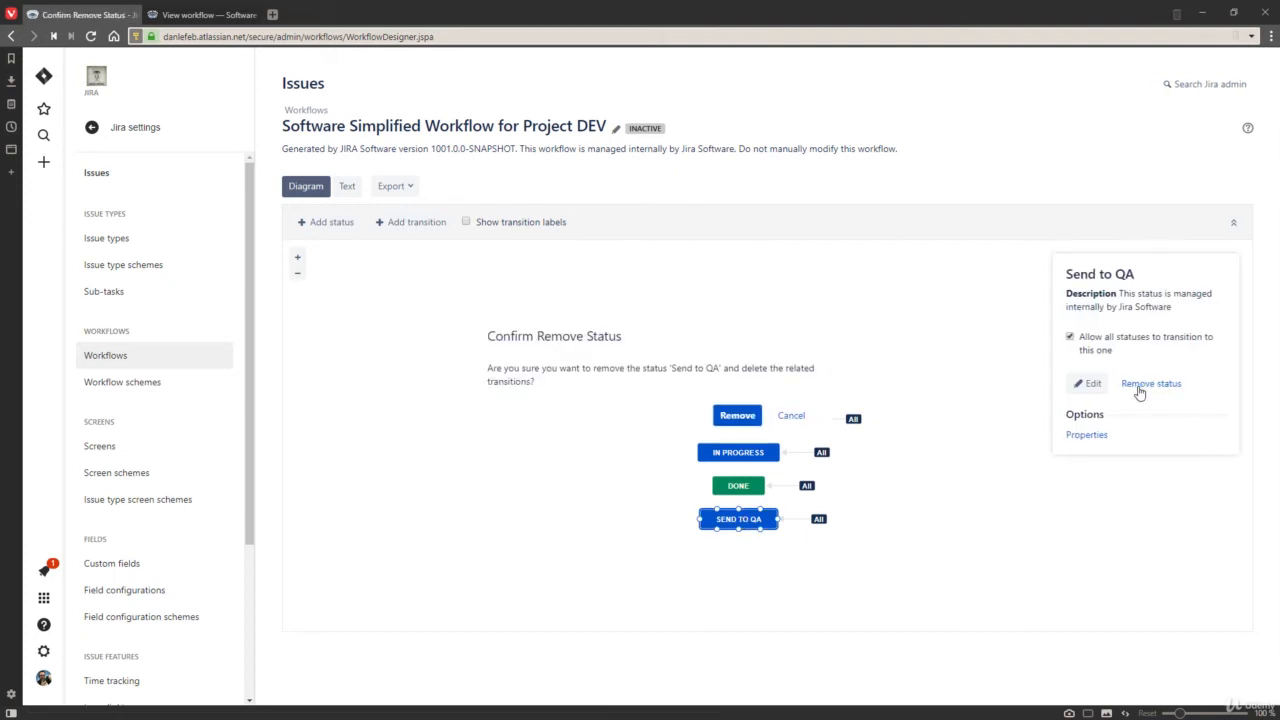
left_click(740, 416)
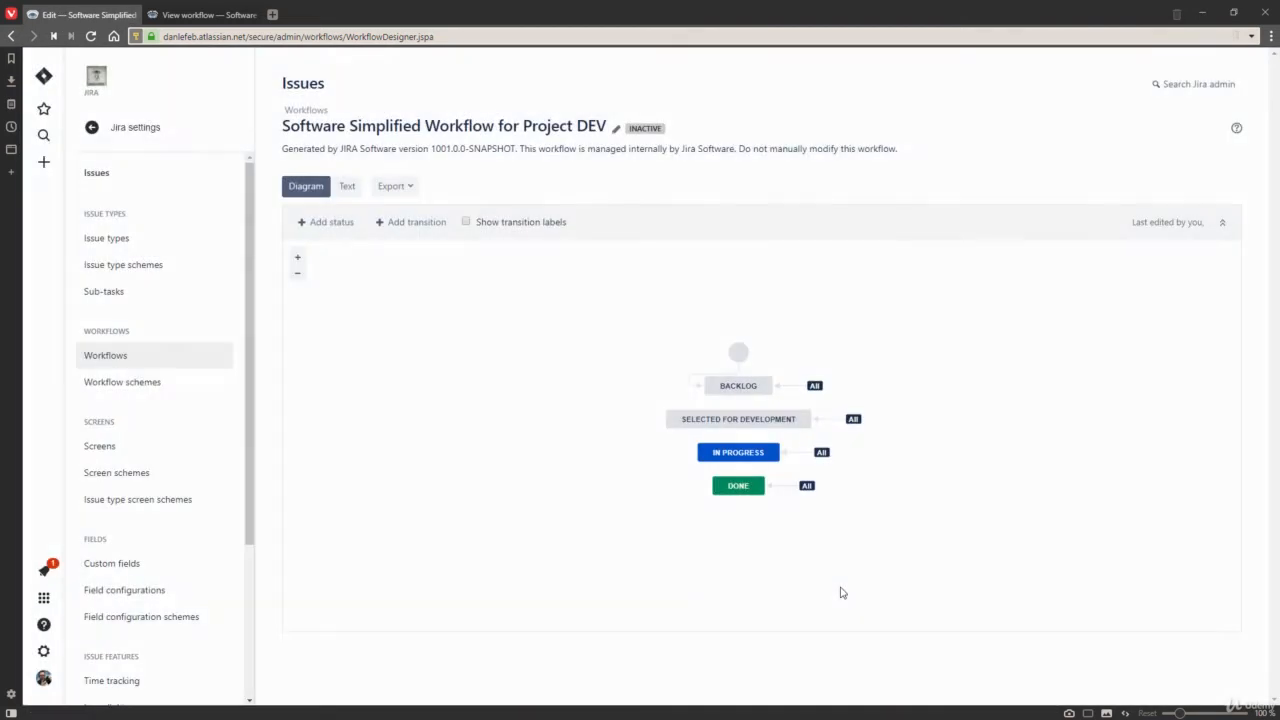
Delete the Send to QA status from Jira's list of issue statuses.
scroll(120, 563, "down", 2)
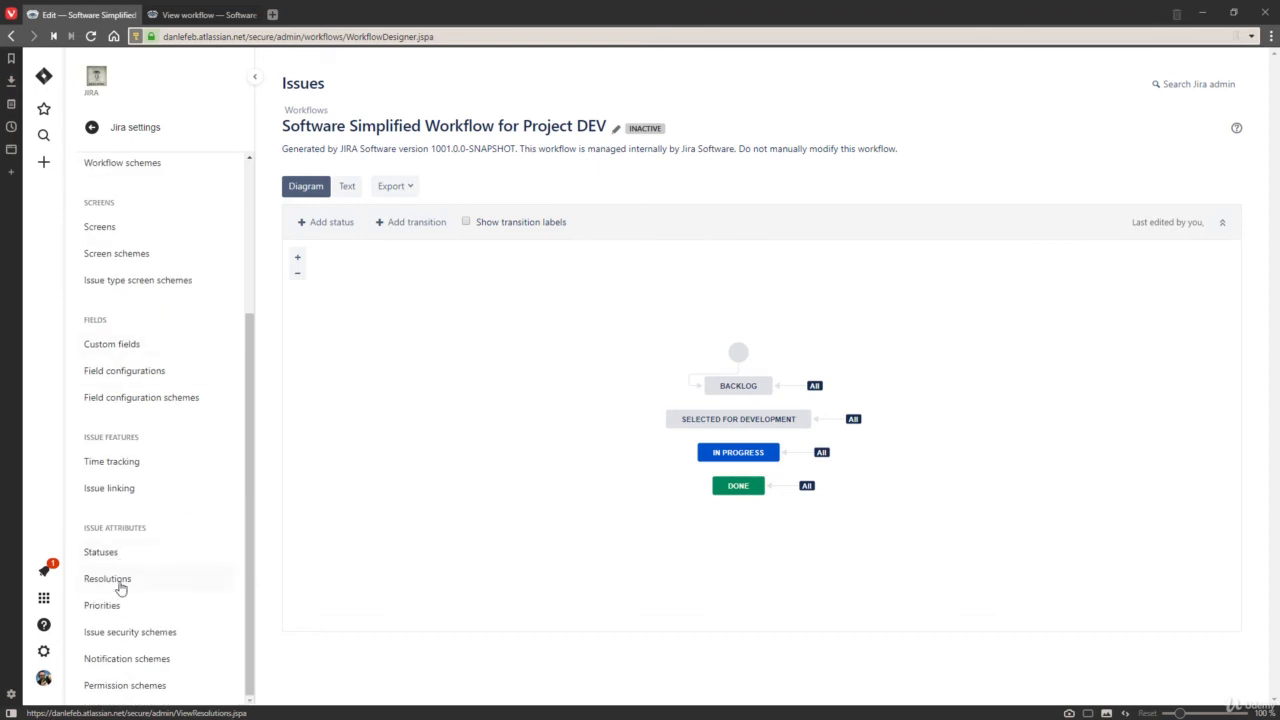
left_click(124, 560)
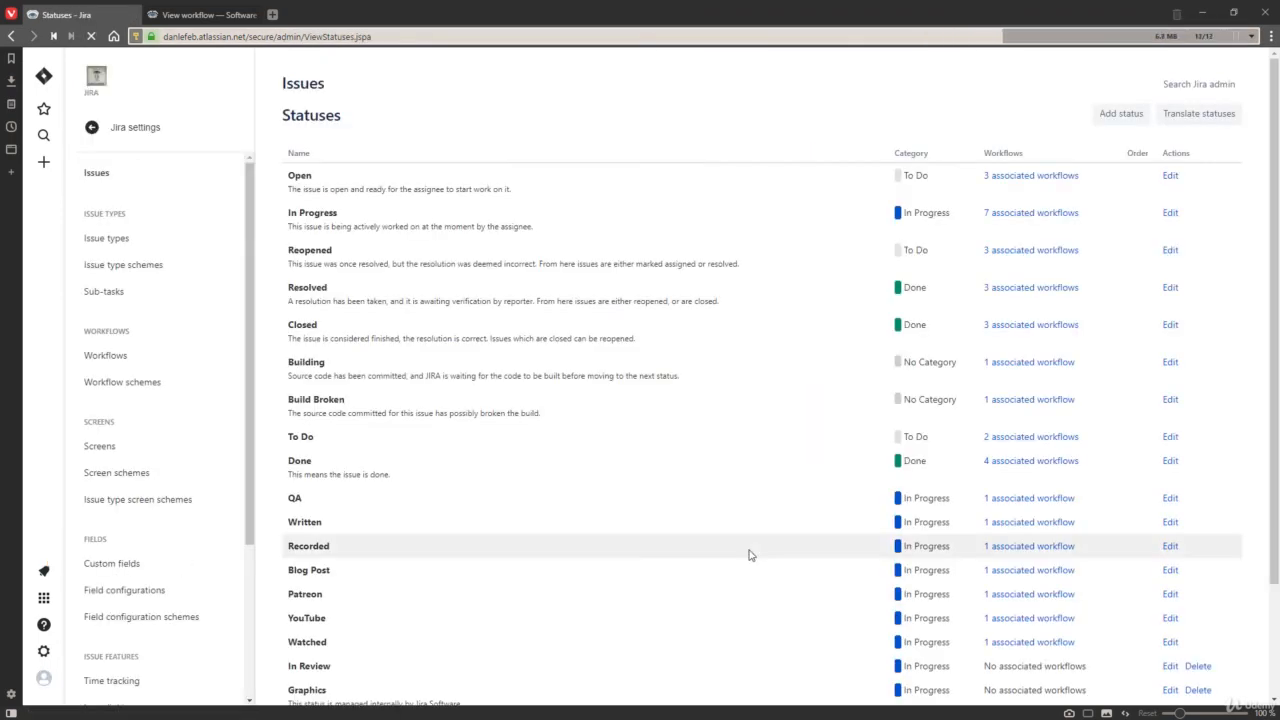
scroll(749, 551, "down", 2)
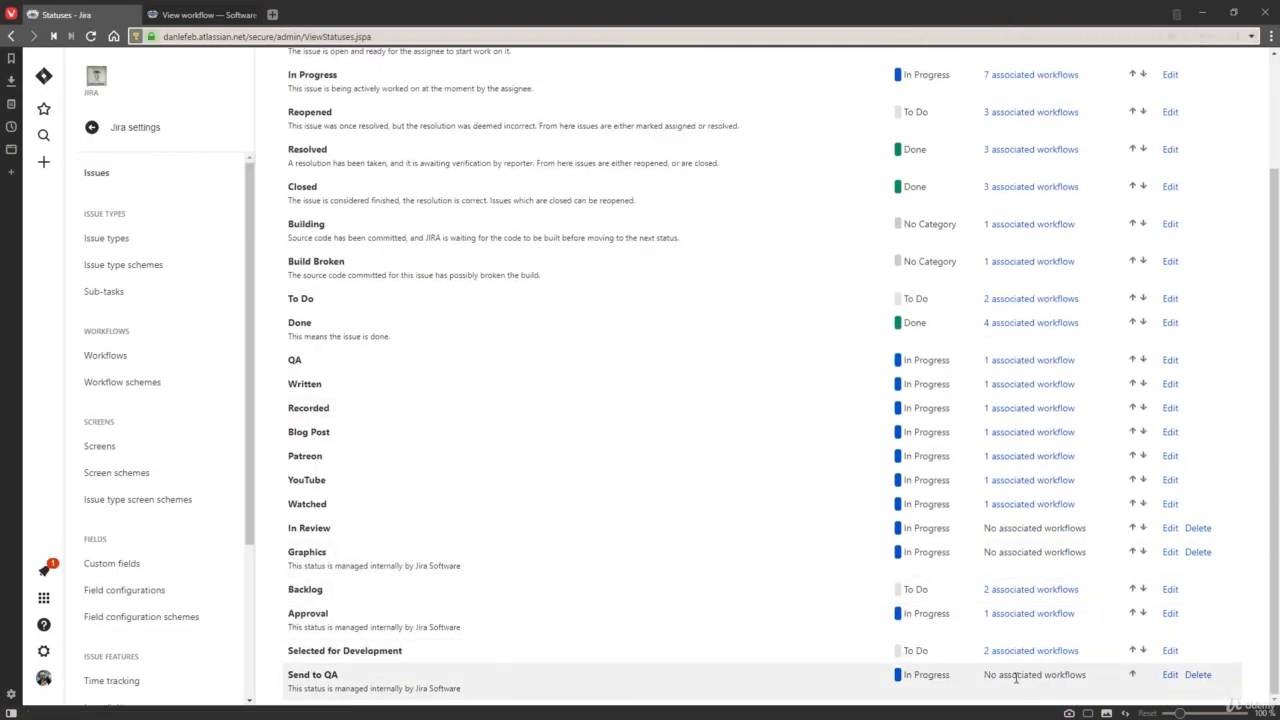
left_click(1198, 674)
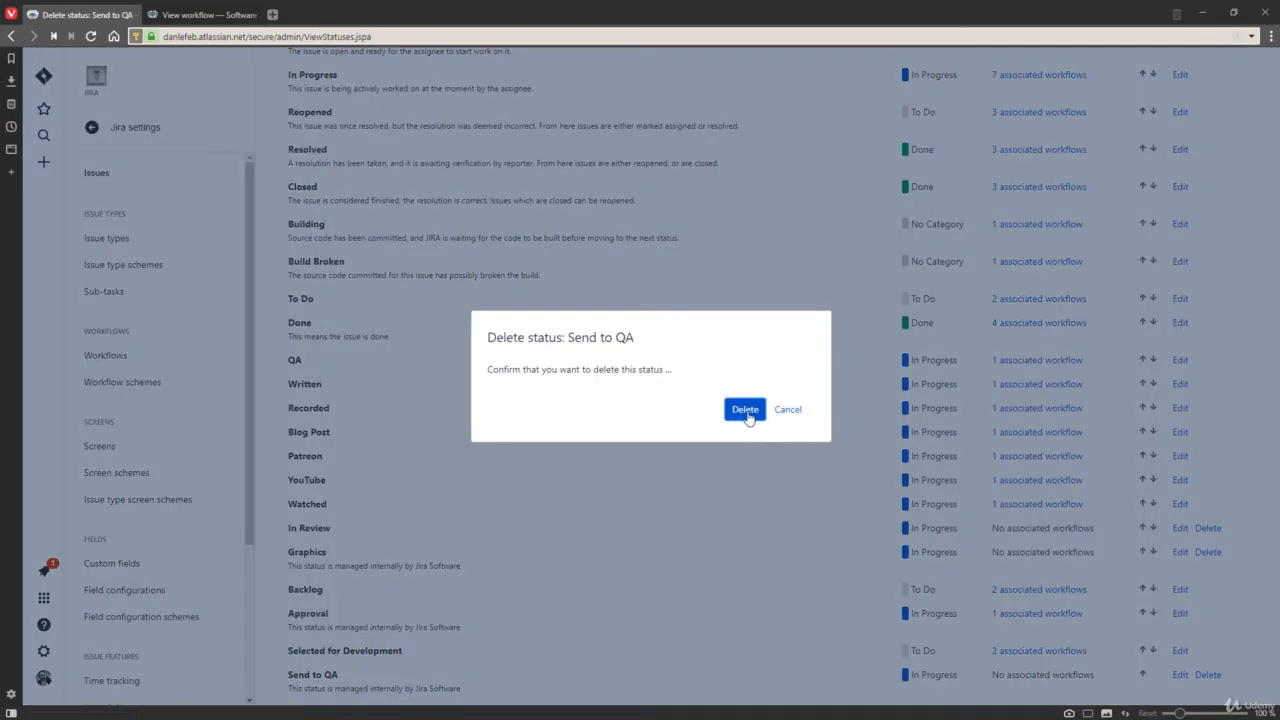
left_click(745, 409)
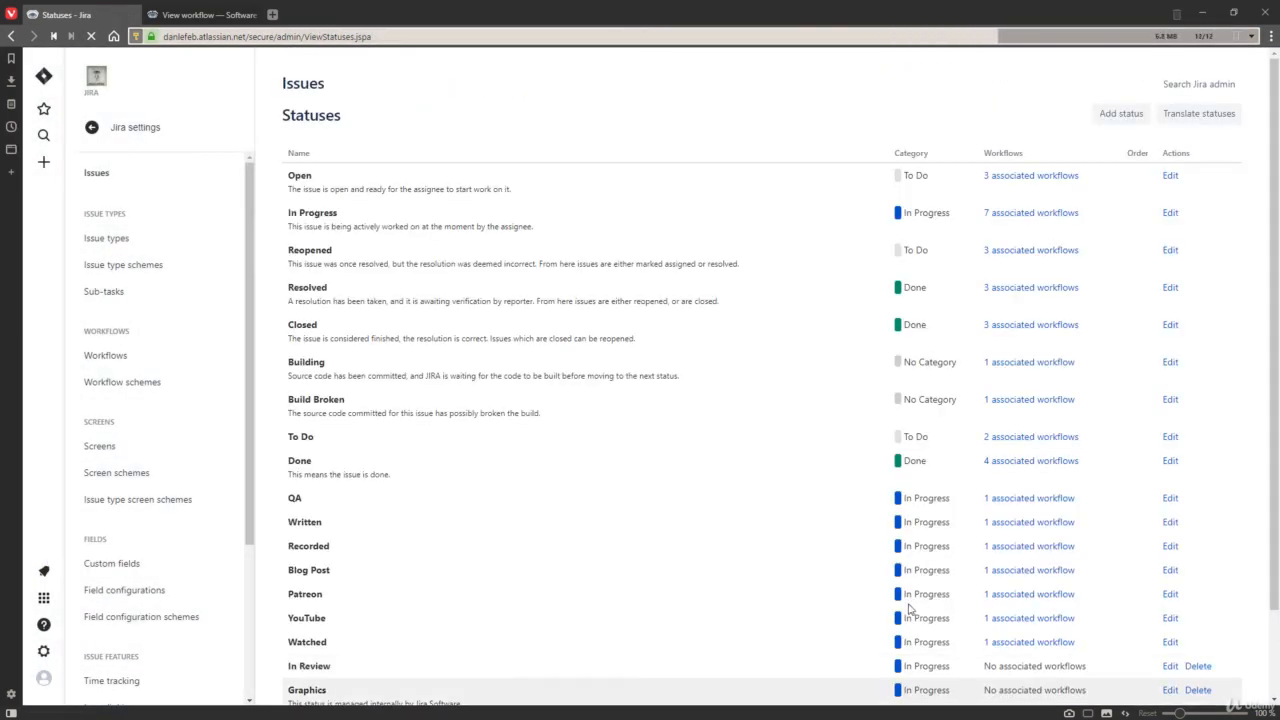
scroll(775, 600, "down", 1)
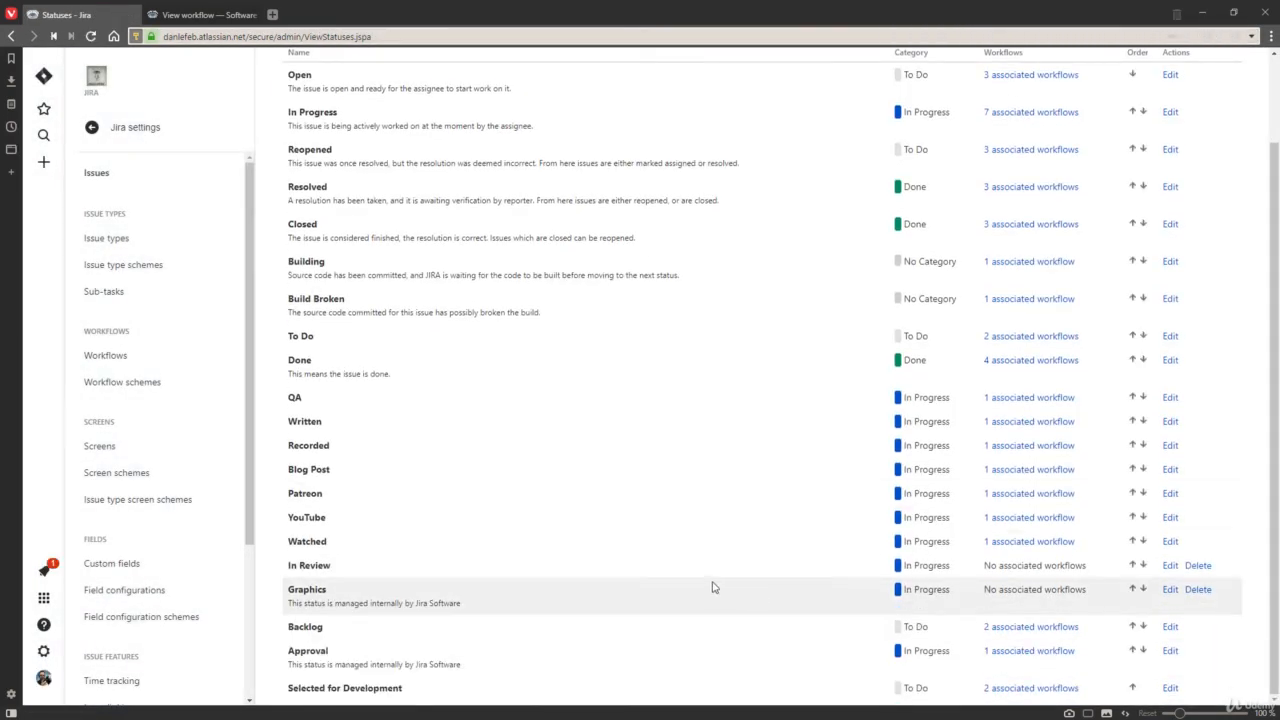
scroll(714, 587, "up", 1)
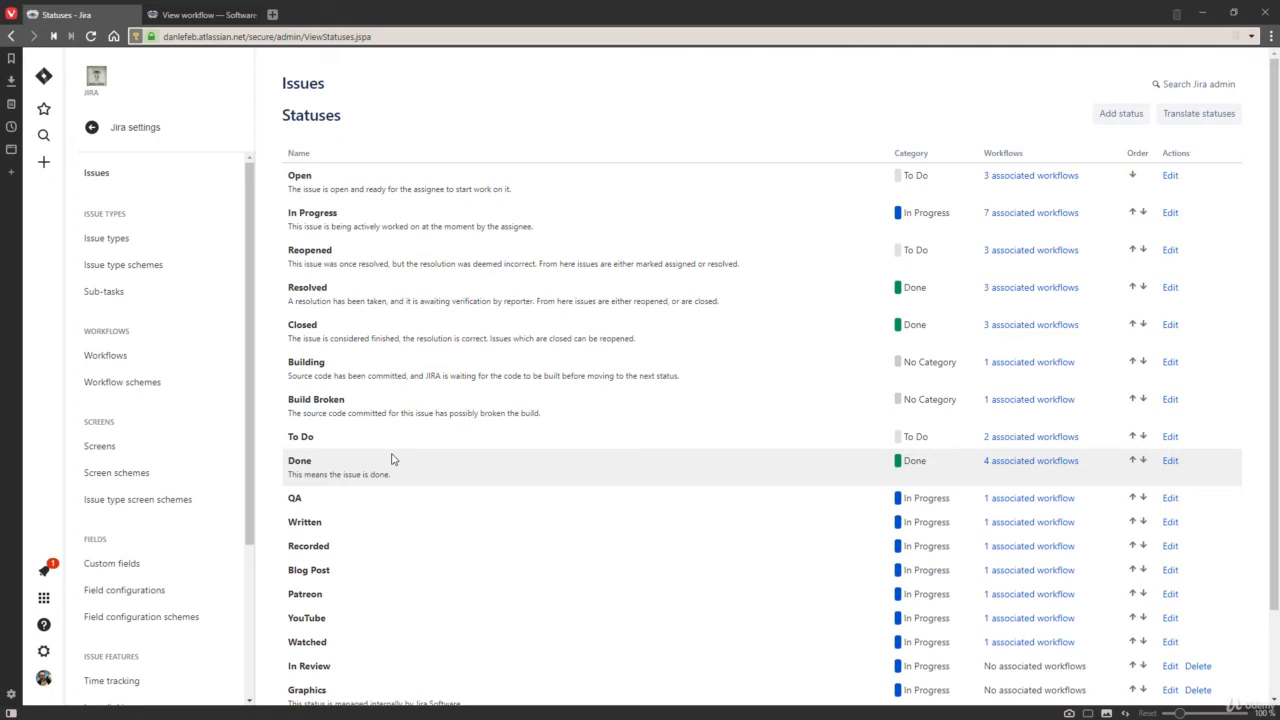
Add a new status "Send to QA" to the Dev Team Workflow, with category In Progress and transitions allowed from all statuses.
left_click(143, 364)
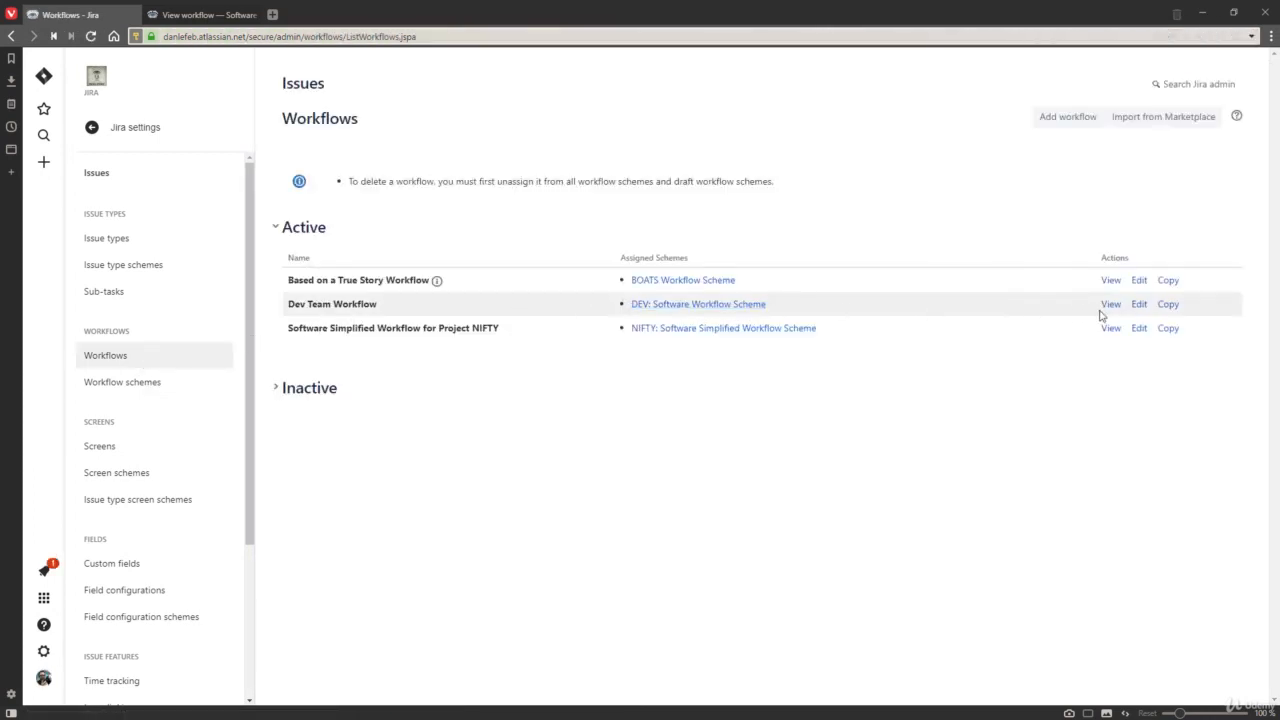
left_click(1139, 305)
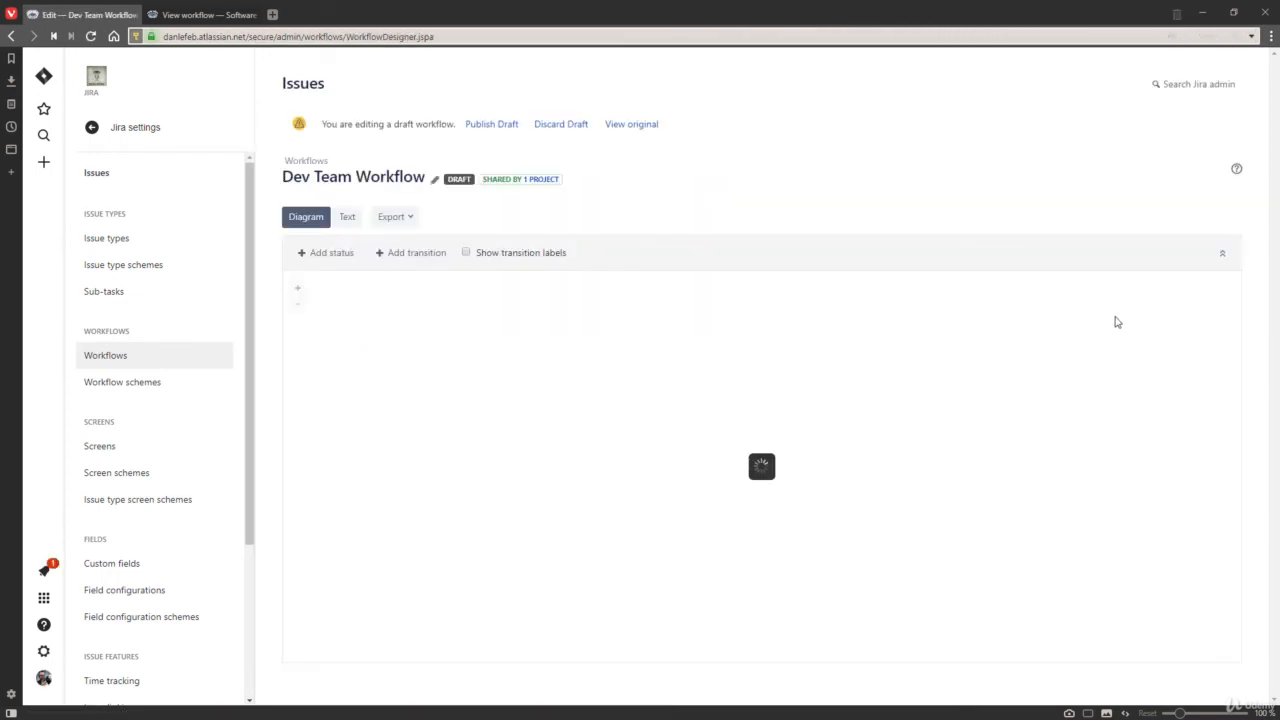
left_click(310, 256)
type("Sen")
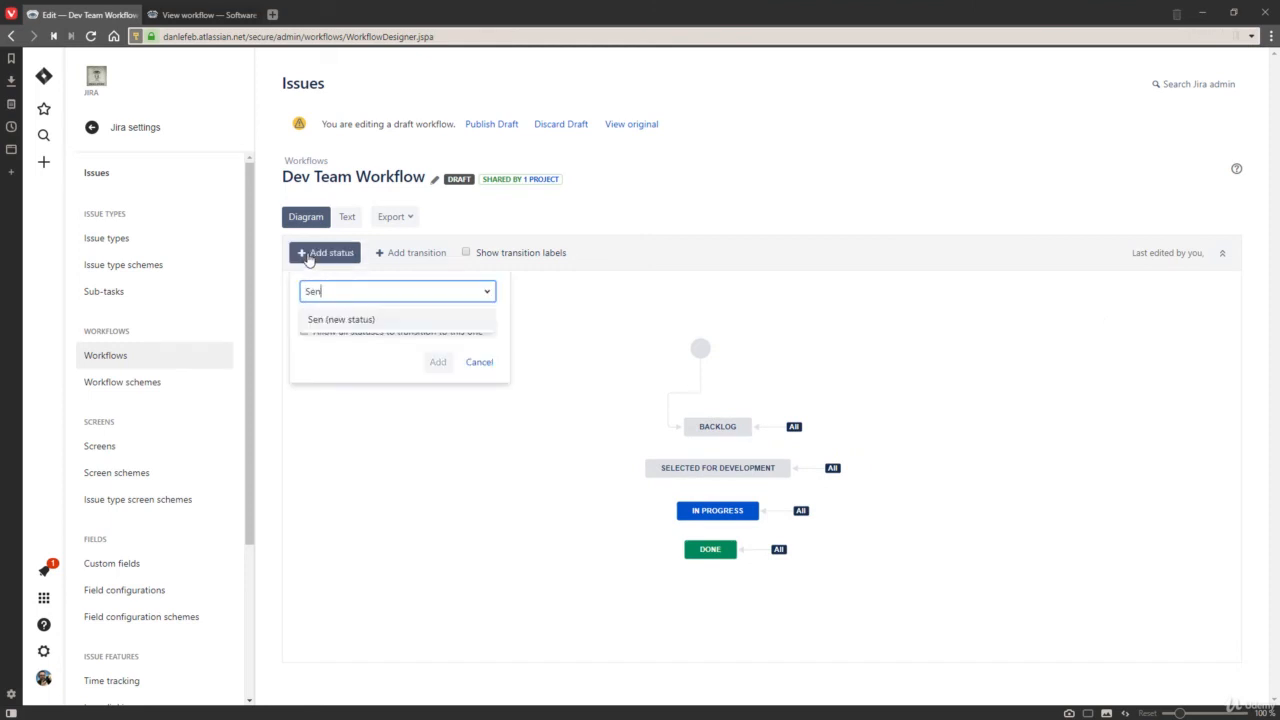
type("d to QA")
left_click(355, 322)
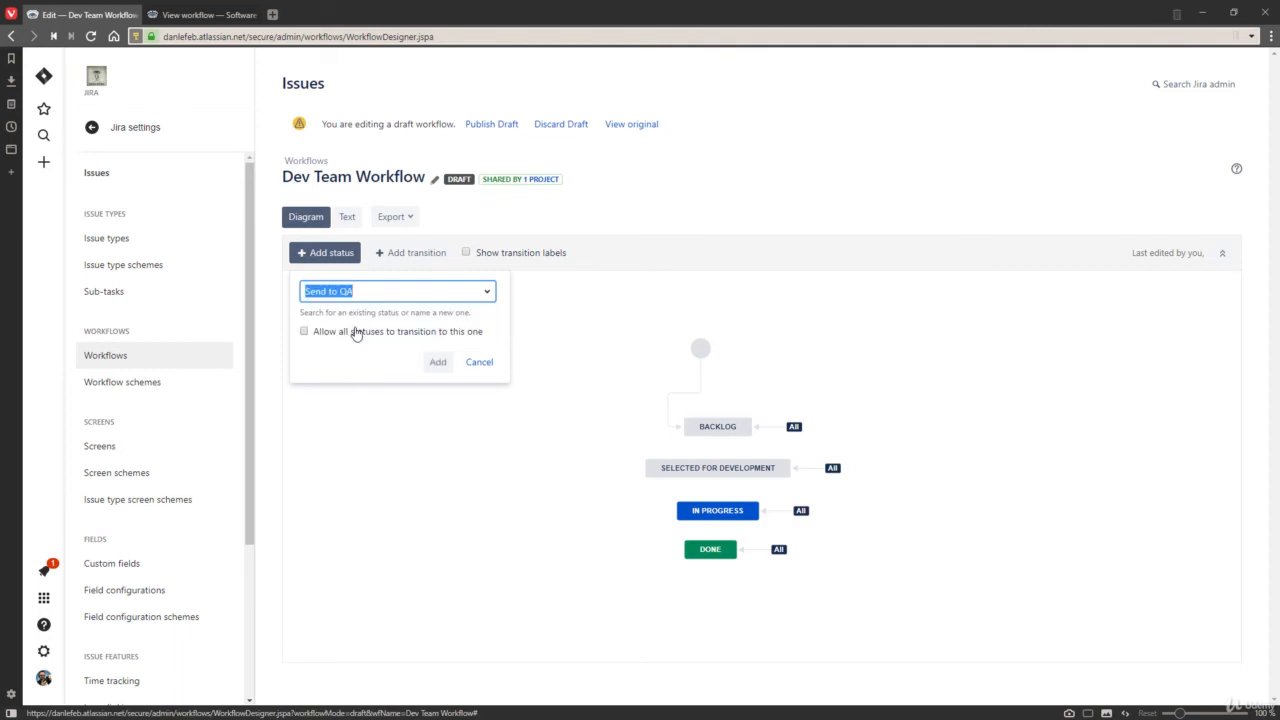
left_click(371, 335)
left_click(438, 363)
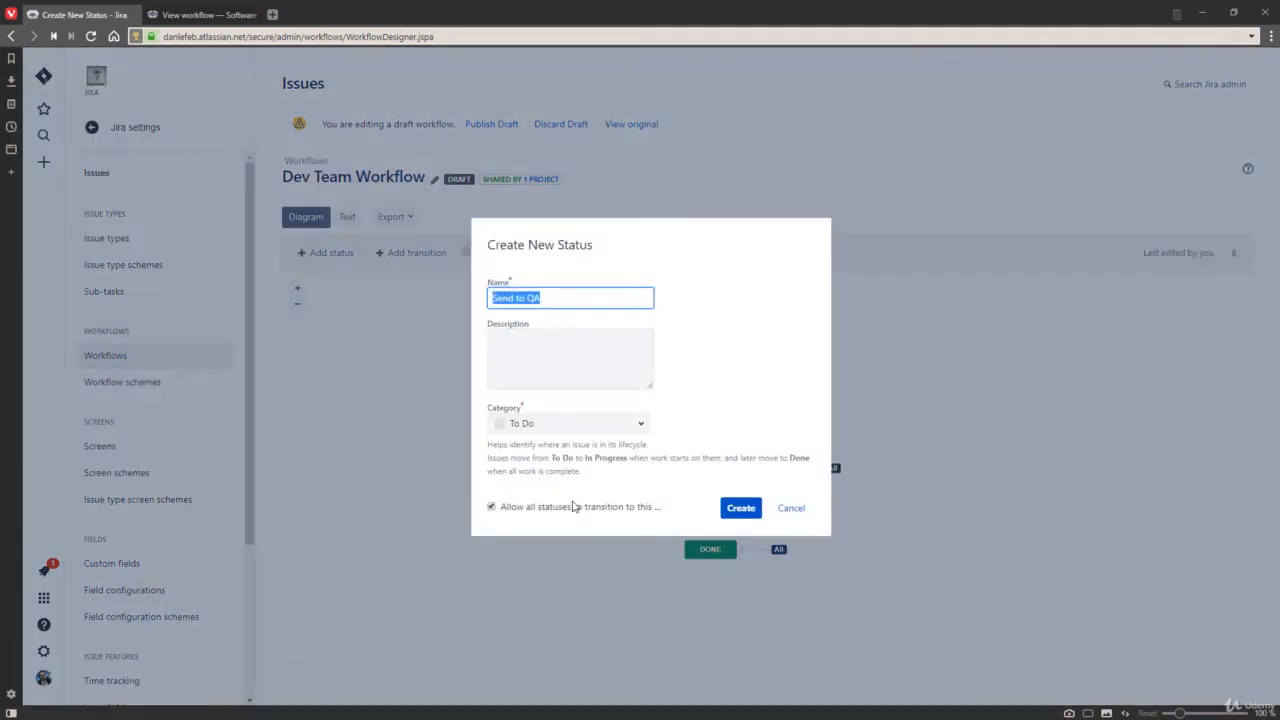
left_click(600, 425)
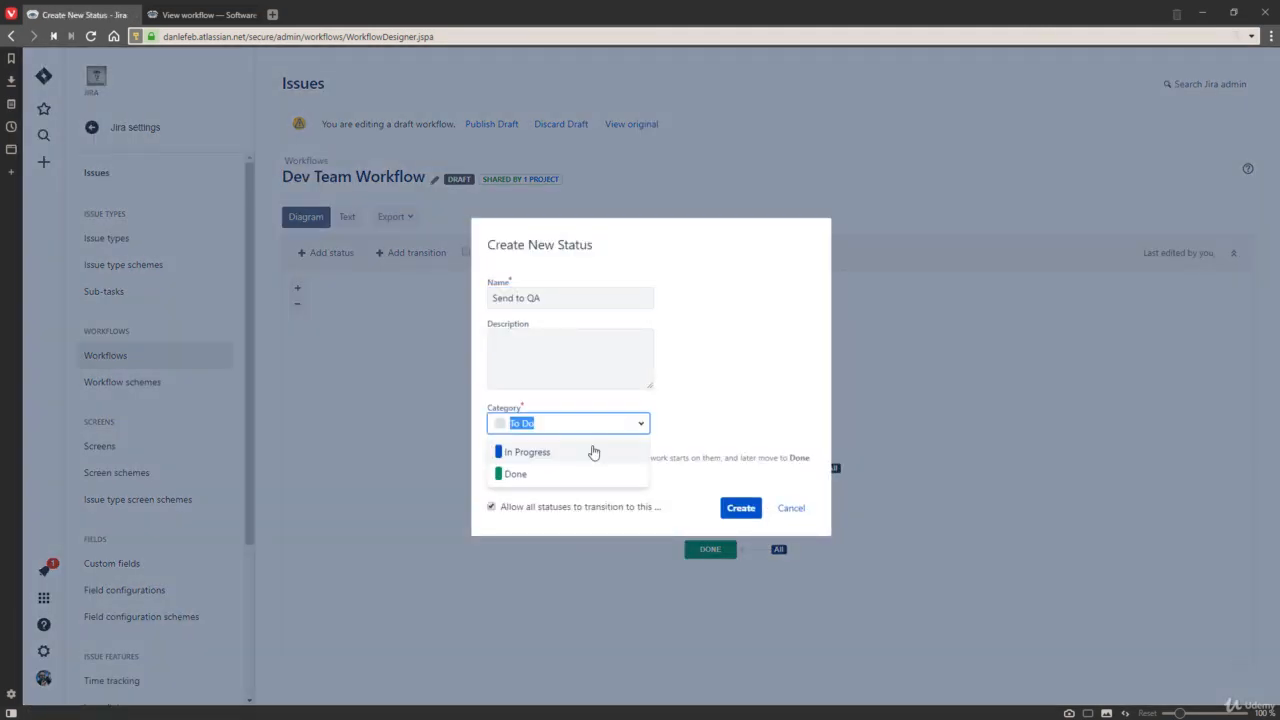
left_click(560, 452)
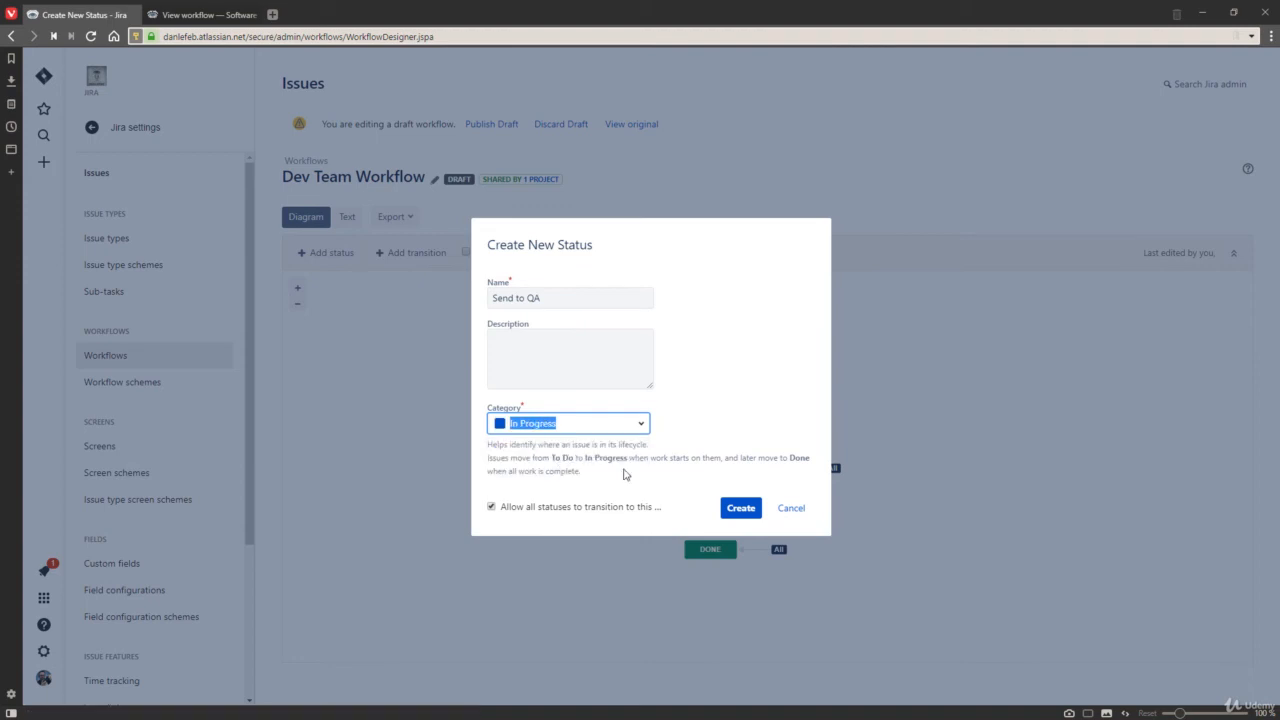
left_click(735, 508)
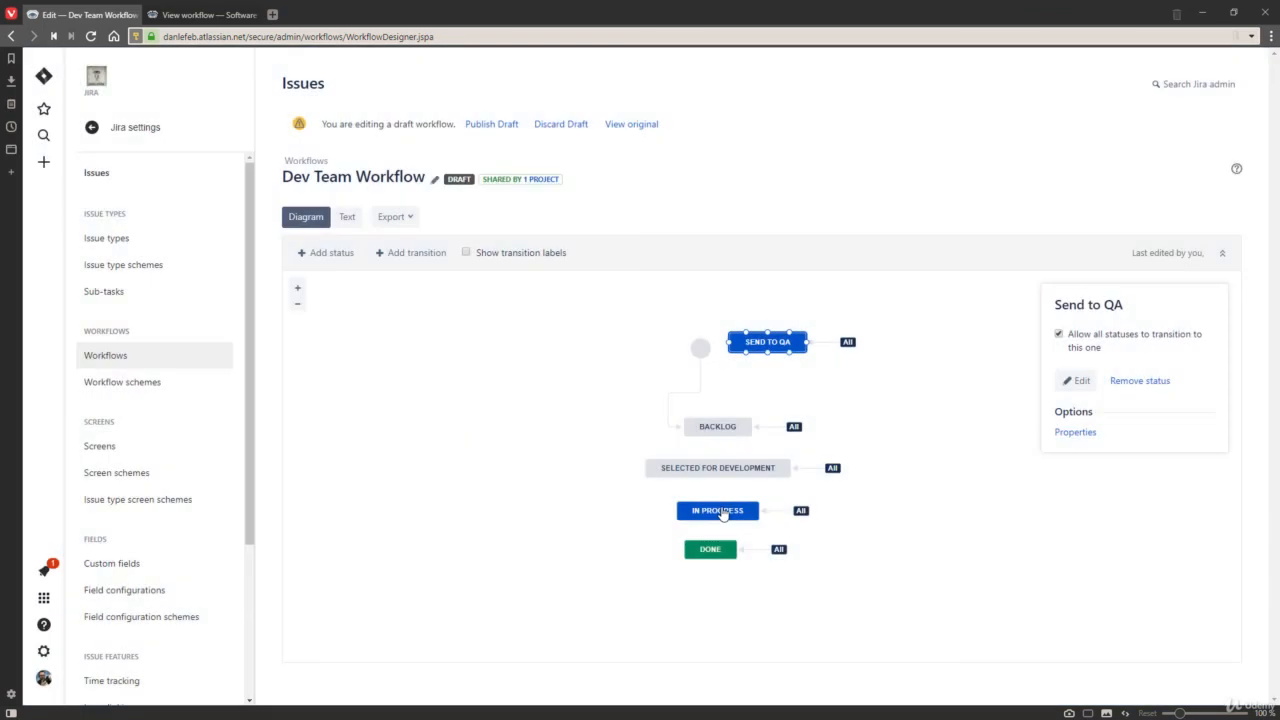
Place the Send to QA status between In Progress and Done in the workflow diagram, shifting Done down for room.
left_click_drag(752, 344, 857, 511)
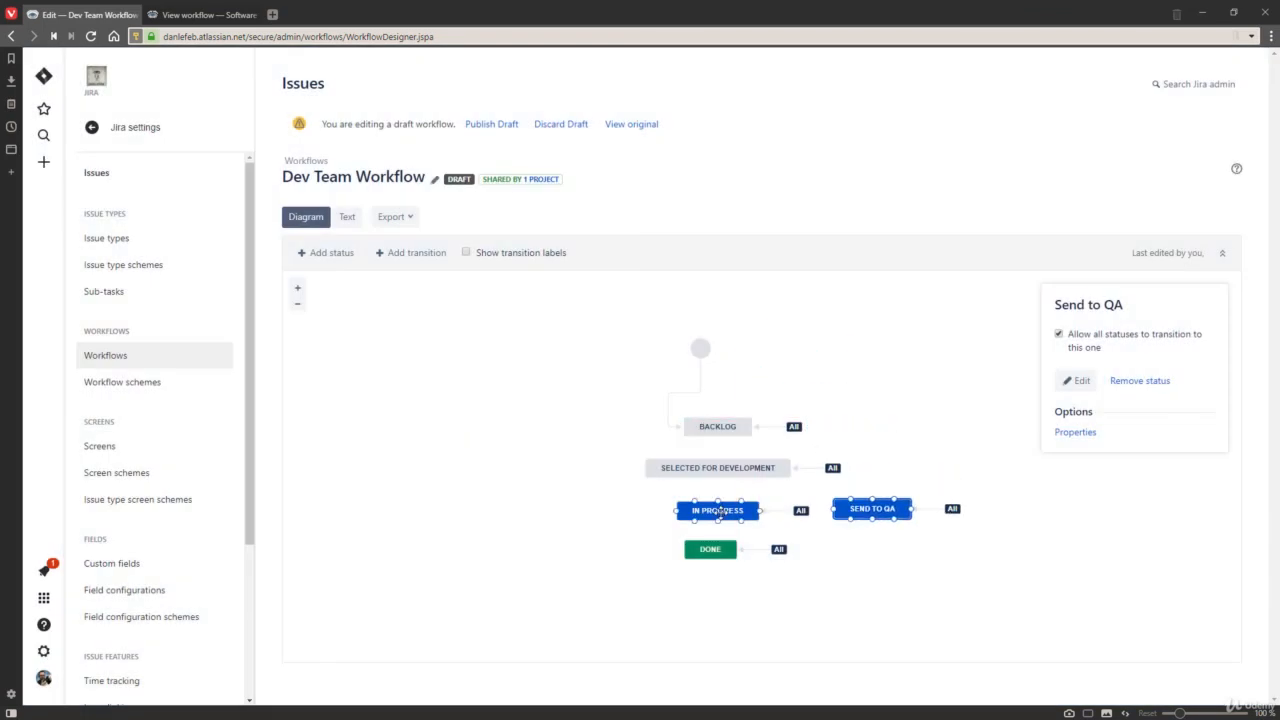
left_click_drag(714, 548, 715, 586)
left_click_drag(730, 510, 726, 511)
left_click_drag(846, 512, 688, 546)
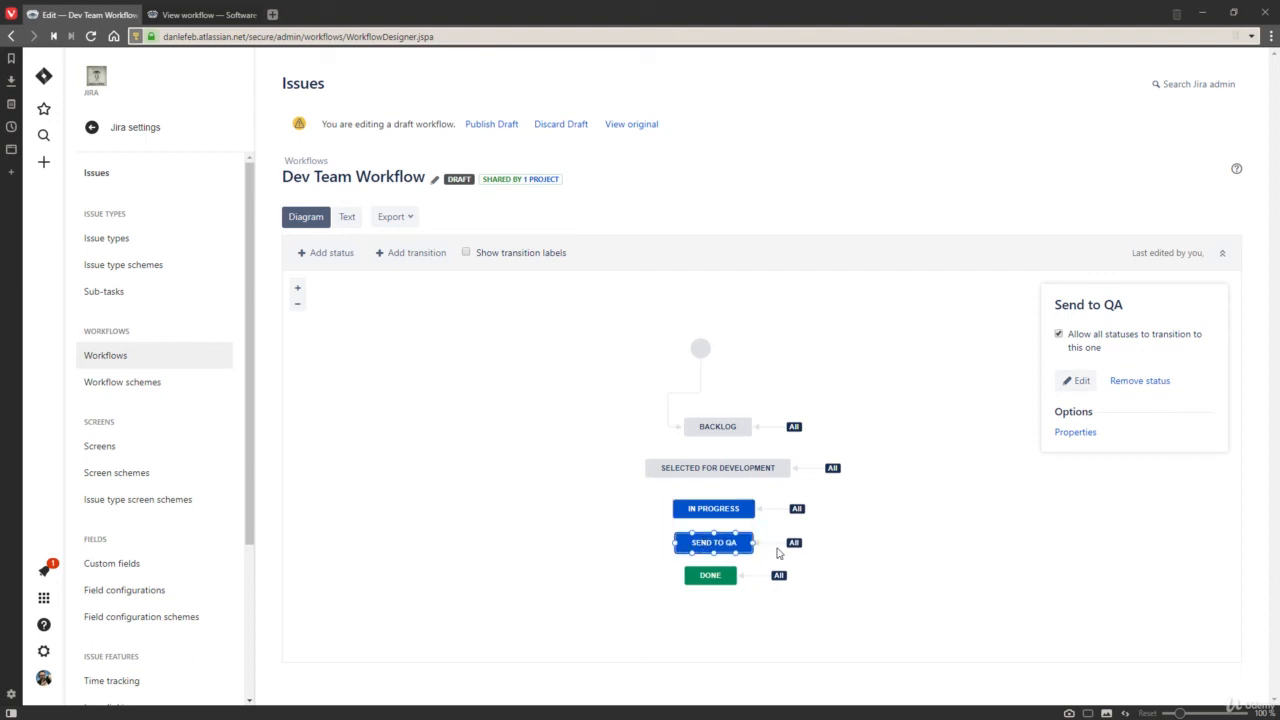
Space the Backlog, Selected for Development, In Progress, Send to QA and Done statuses evenly in one vertical stack.
left_click_drag(736, 424, 729, 408)
left_click_drag(728, 462, 726, 442)
left_click_drag(719, 503, 717, 484)
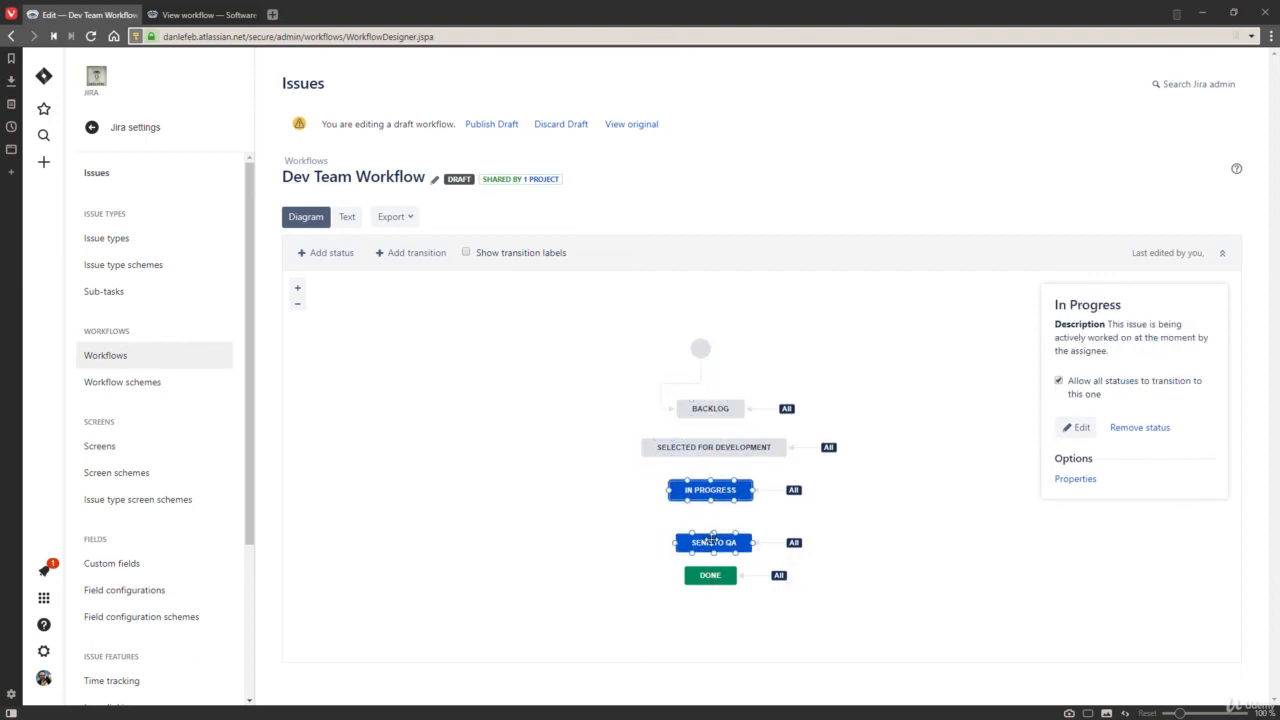
left_click_drag(714, 542, 713, 524)
left_click_drag(711, 578, 711, 570)
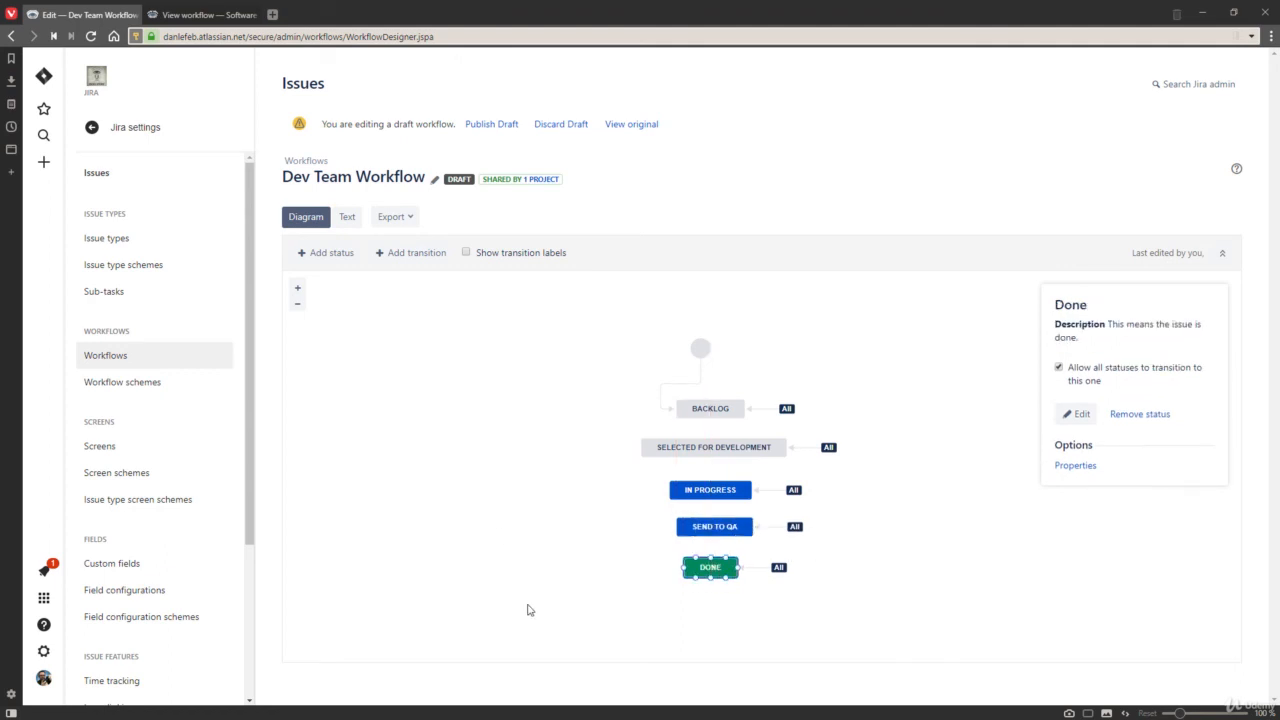
Publish the Dev Team Workflow draft without saving a backup copy.
left_click(499, 125)
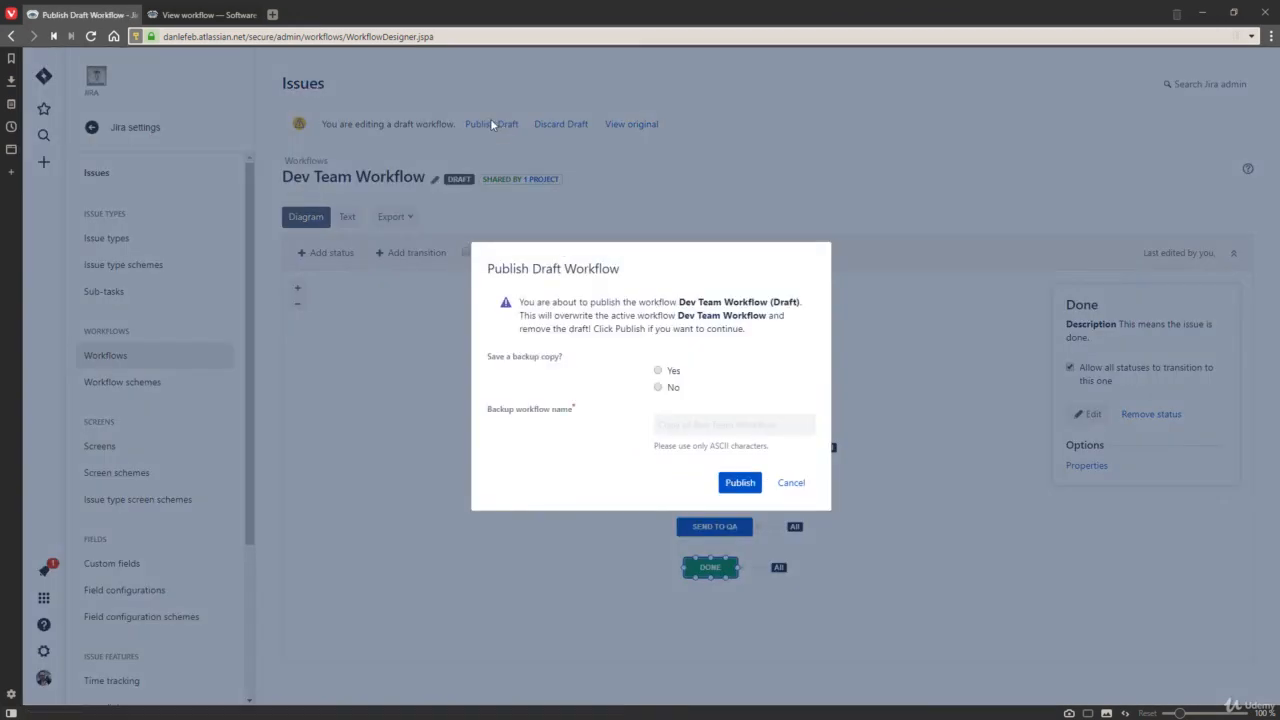
left_click(674, 389)
left_click(740, 484)
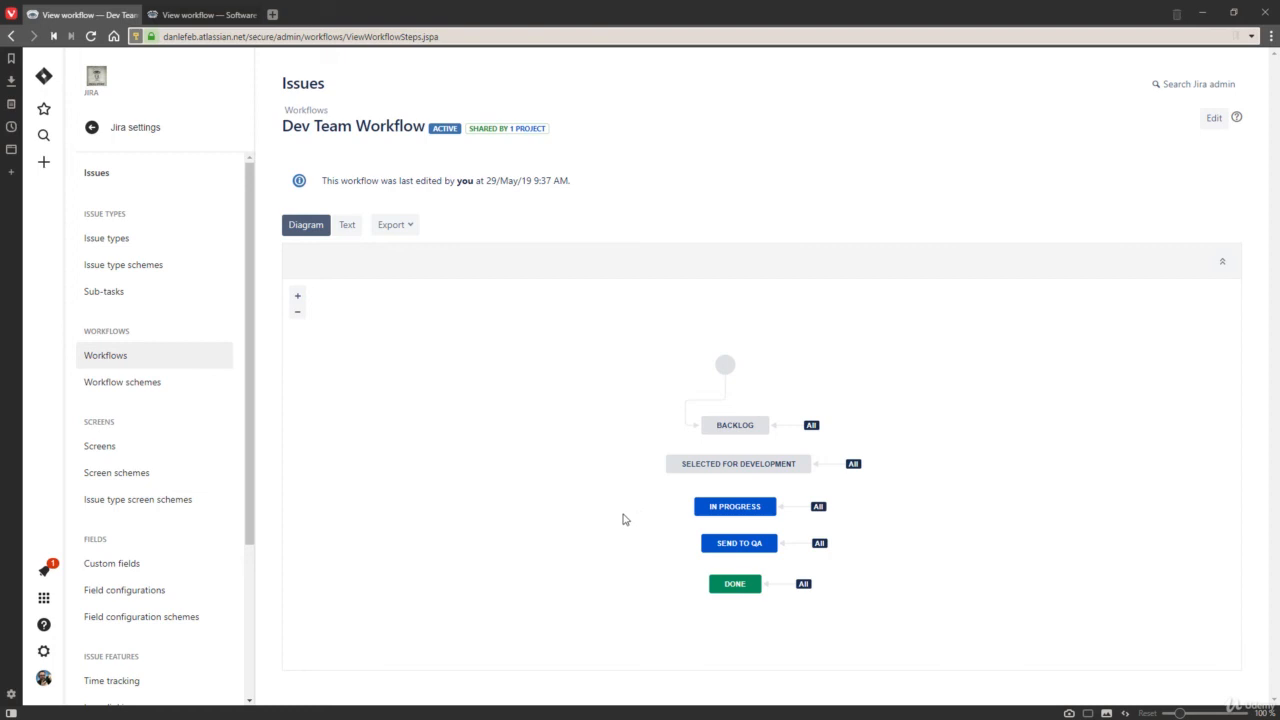
Open the column settings of the Dev Team project's sprint board.
left_click(43, 651)
left_click(118, 288)
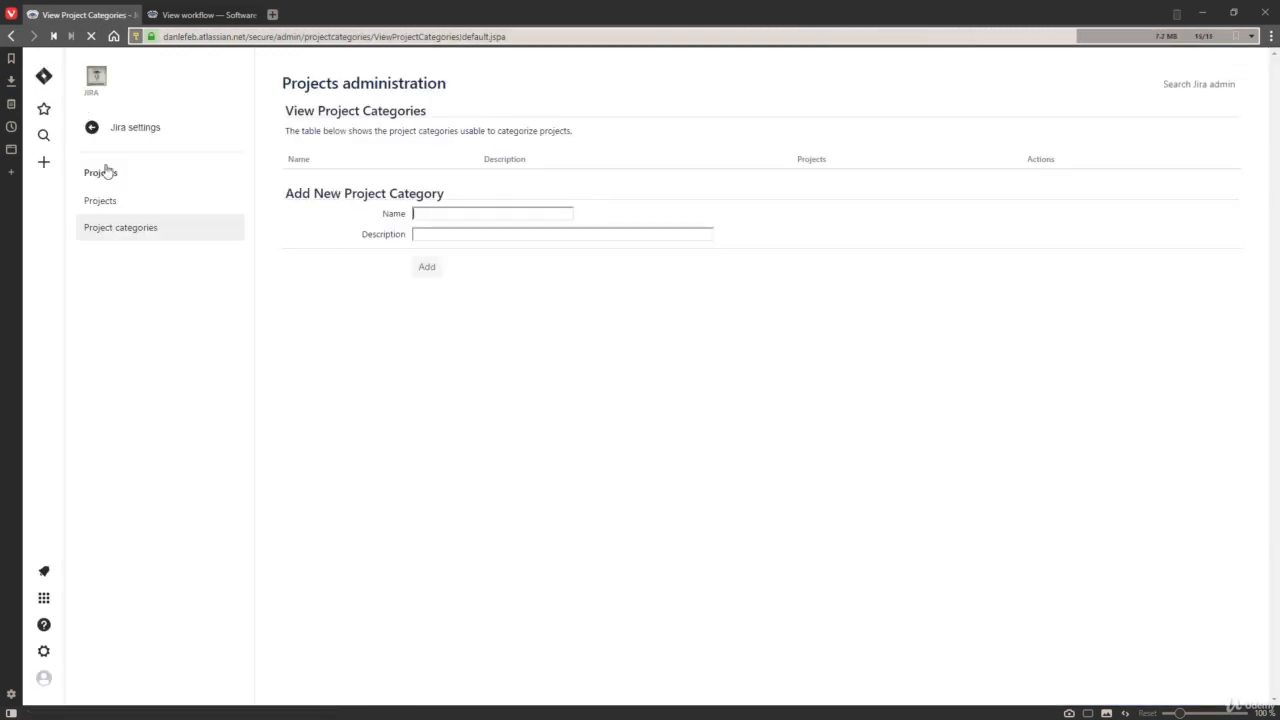
left_click(114, 216)
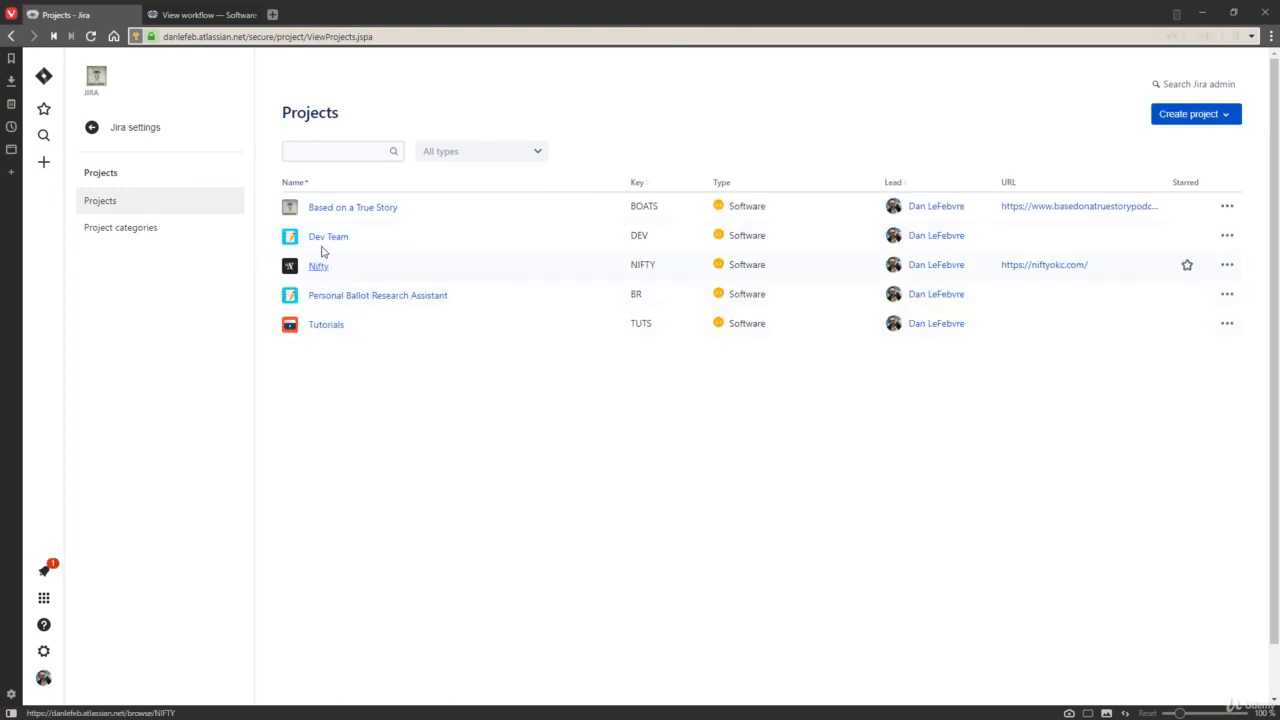
left_click(325, 239)
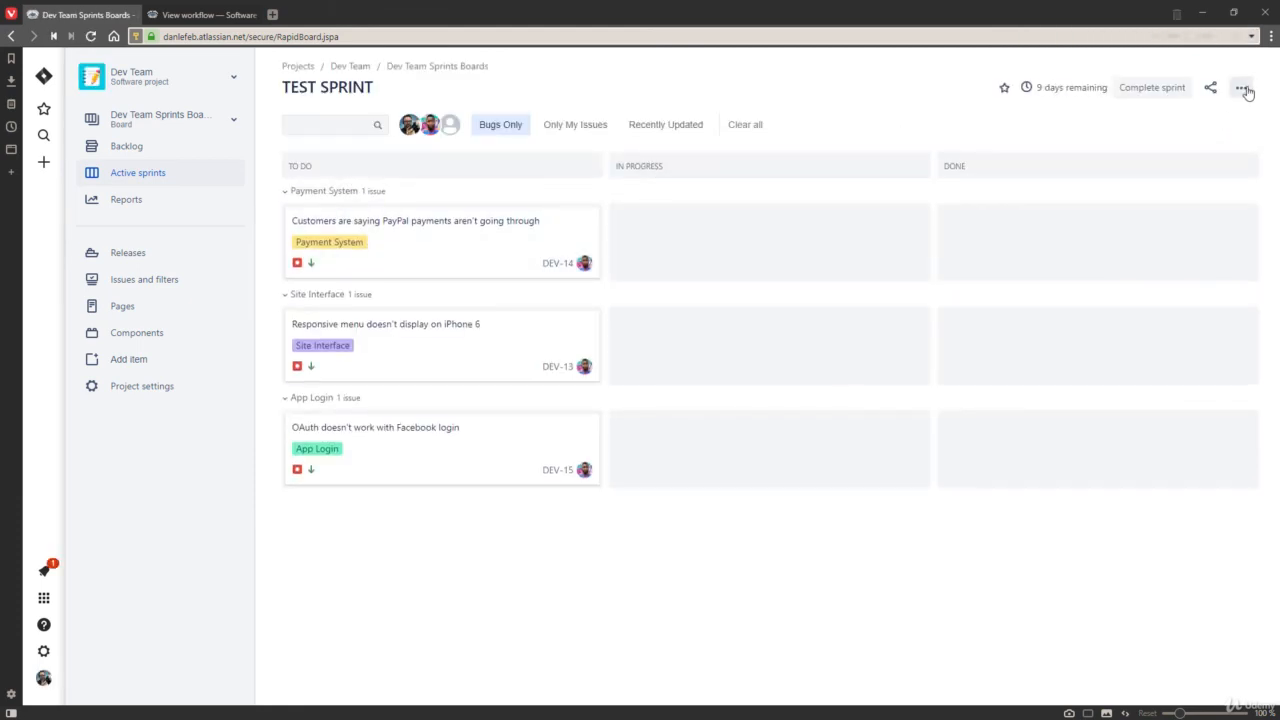
left_click(1242, 89)
left_click(1227, 119)
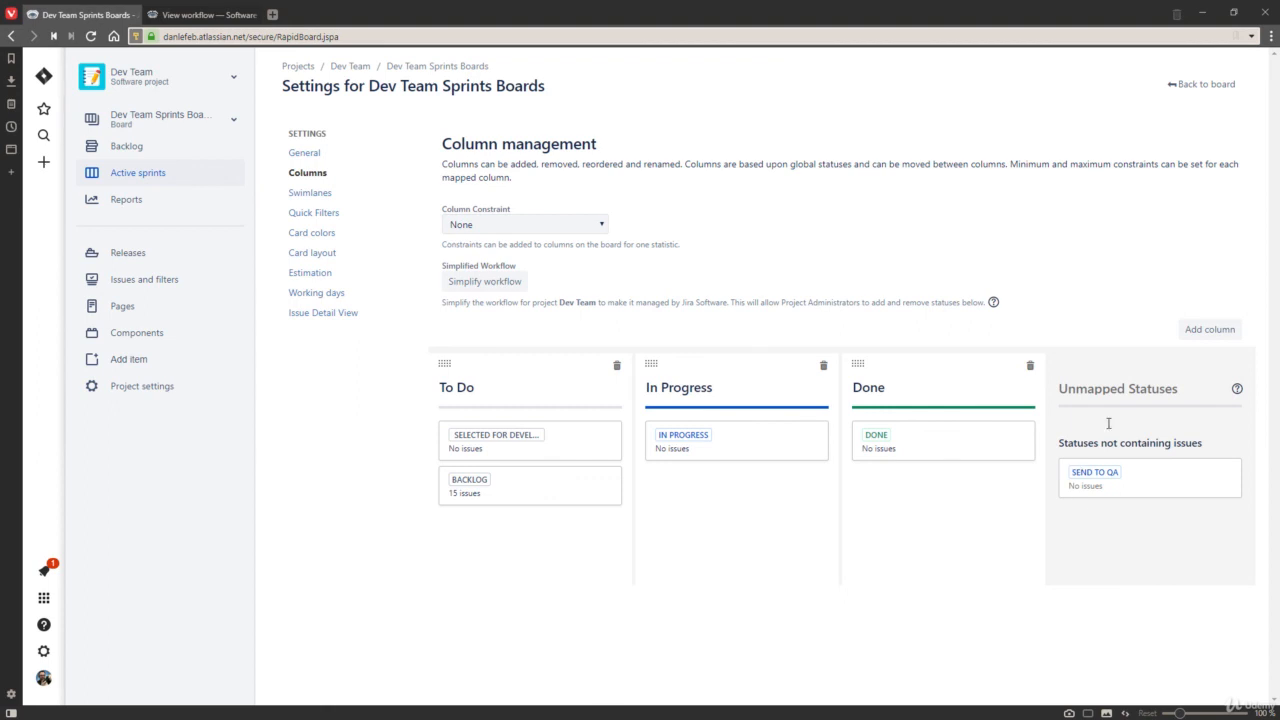
Add a board column named "Send to QA" and map the unmapped Send to QA status to it.
left_click(1212, 330)
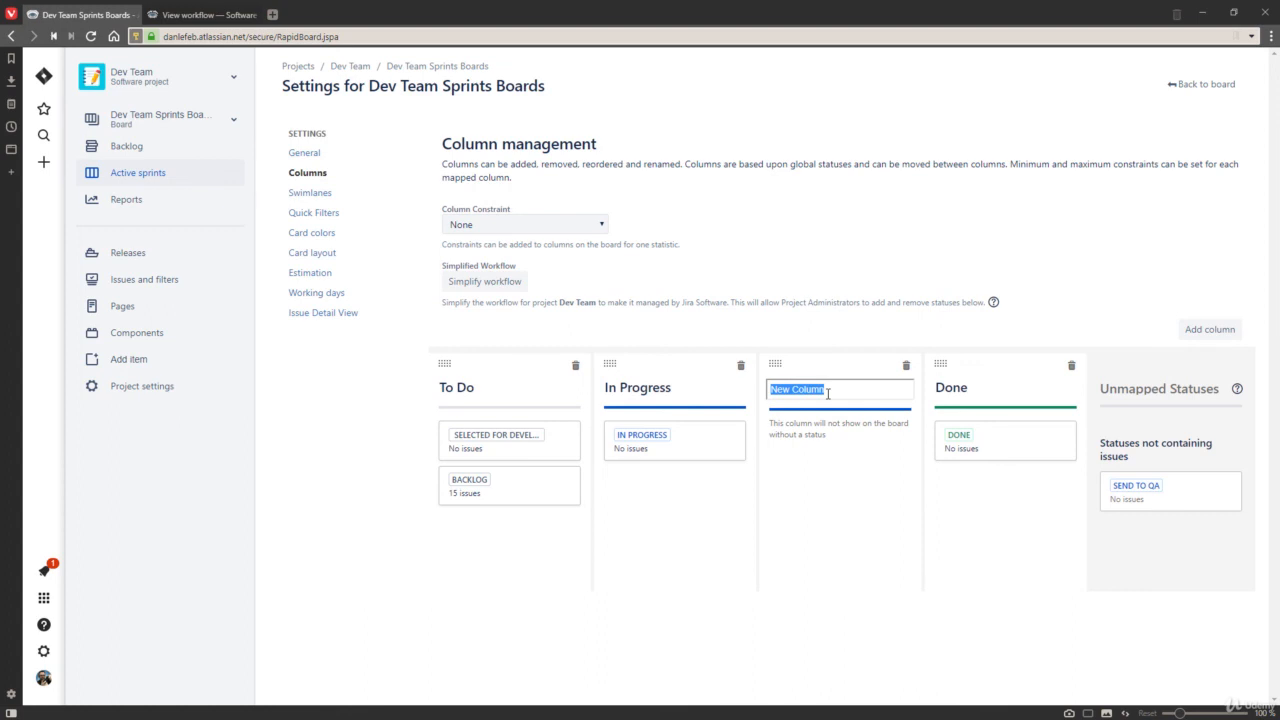
type("Send to QA")
key("Return")
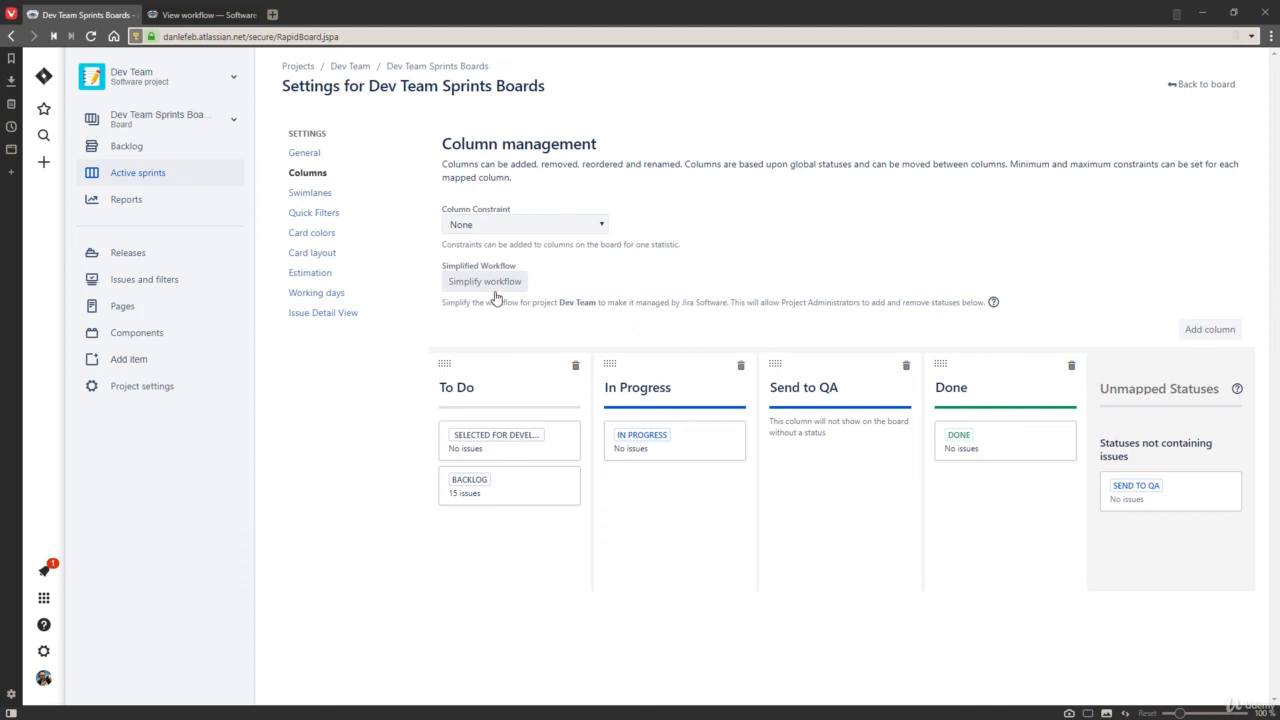
left_click_drag(1157, 503, 852, 485)
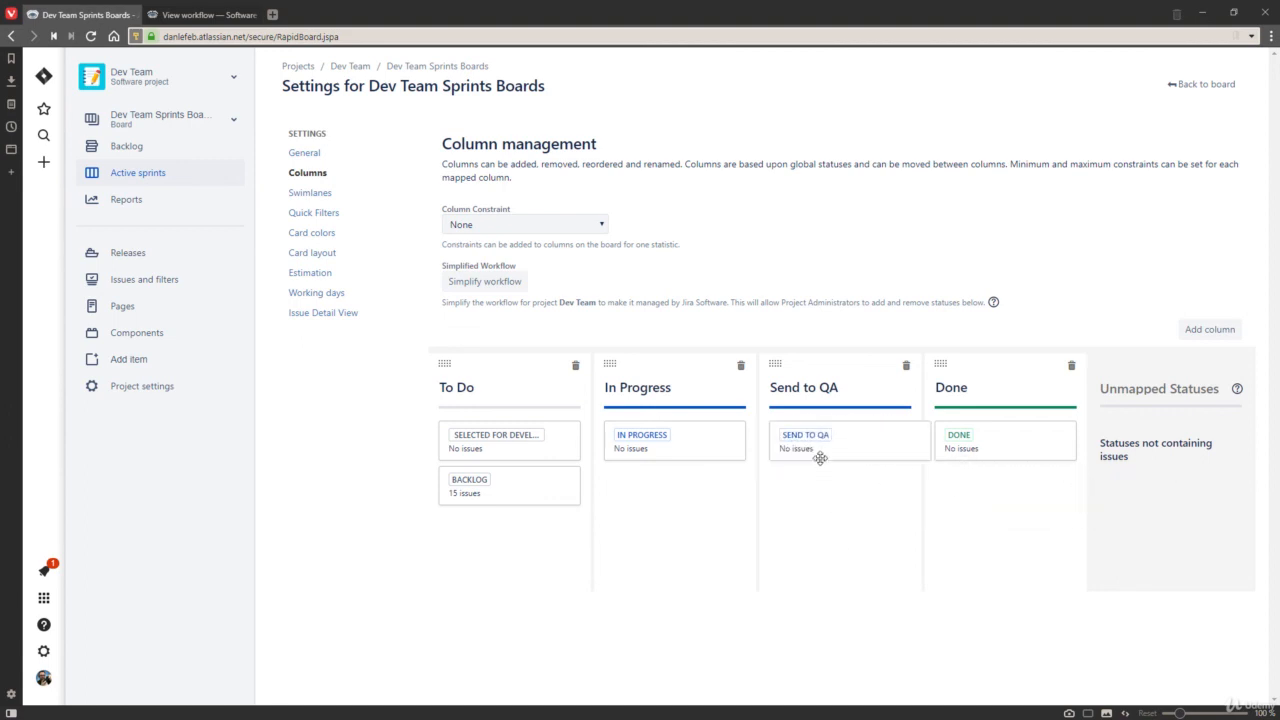